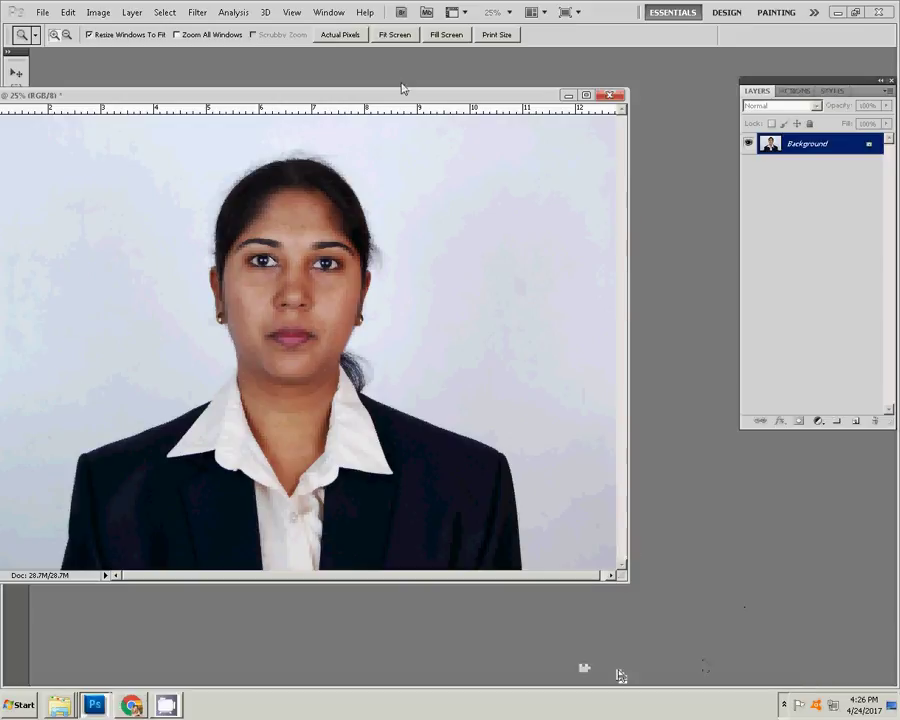
# - Duplicate DSC_0035.JPG as 'DSC_0035 copy' and float the copy in its own window
pyautogui.rightClick(441, 95)
pyautogui.click(466, 102)
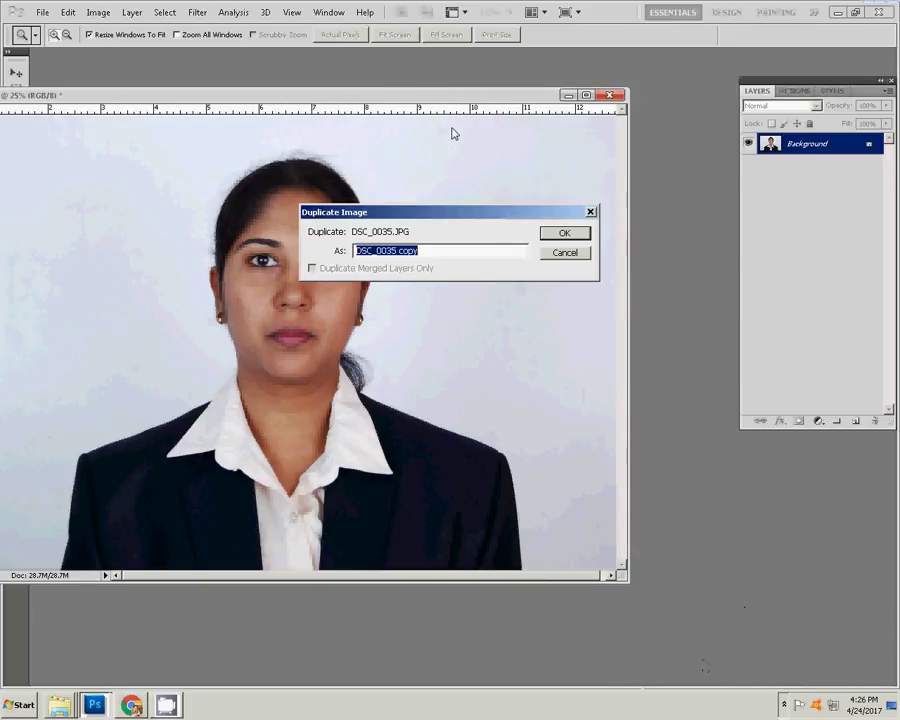
pyautogui.click(566, 233)
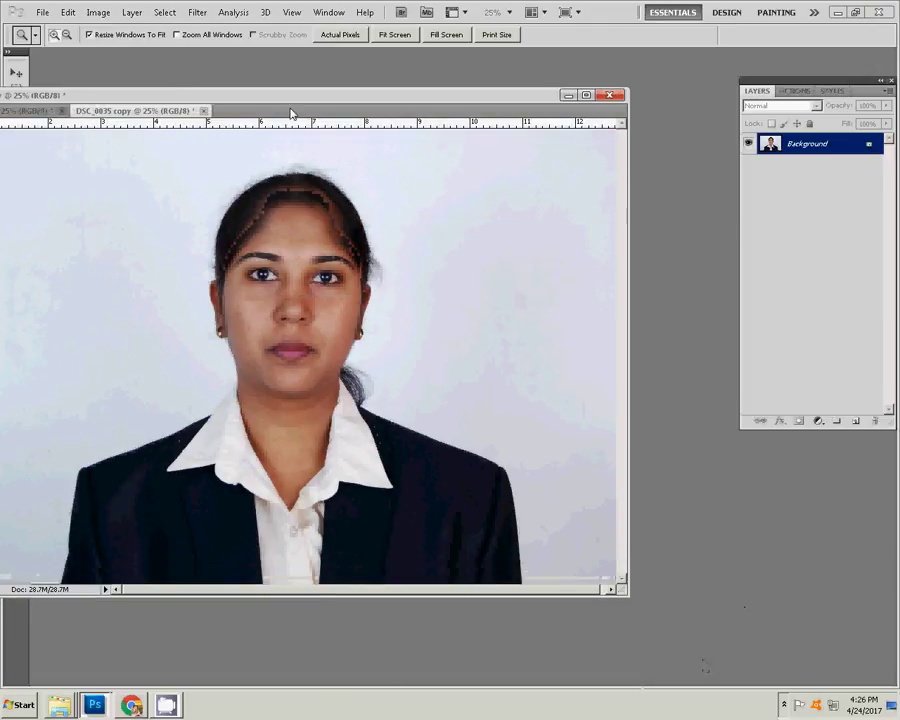
pyautogui.moveTo(291, 112); pyautogui.dragTo(349, 100)
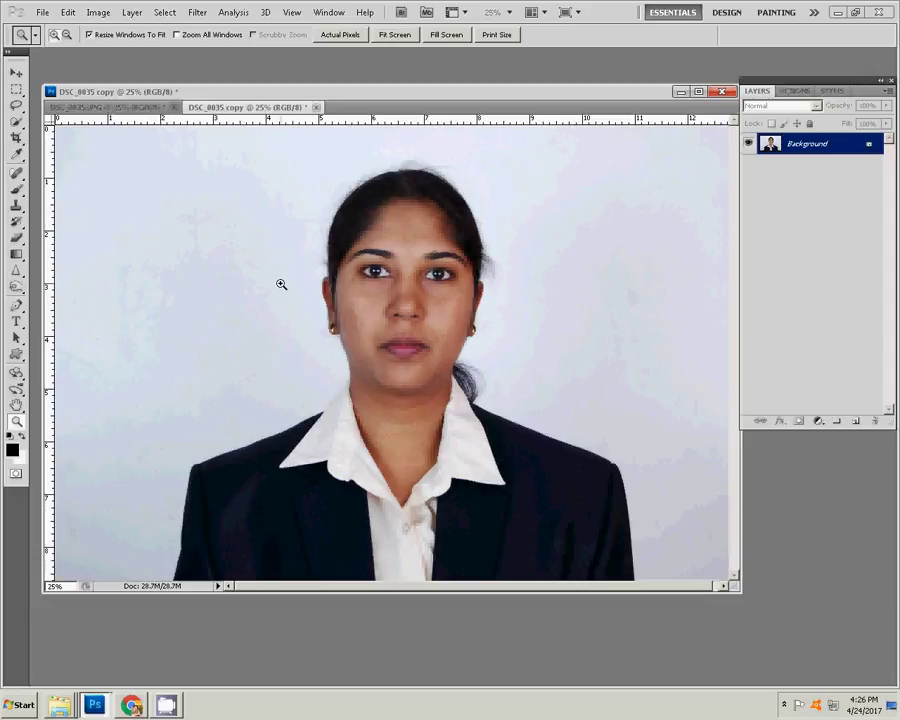
# - Magnify DSC_0035 copy to 100% centred on the face, then pick the Spot Healing Brush
pyautogui.click(415, 352)
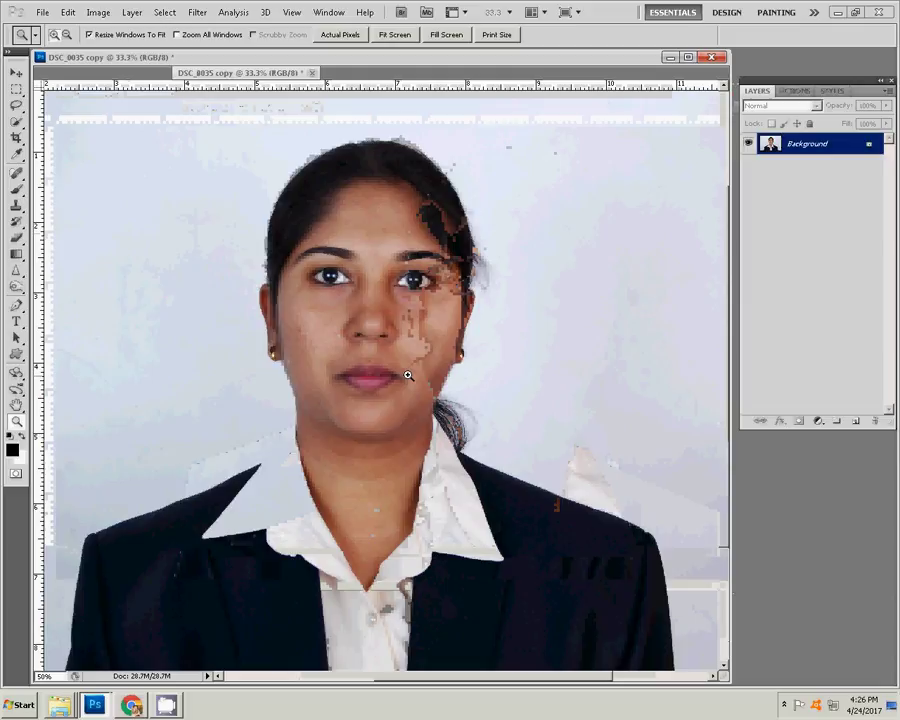
pyautogui.click(404, 372)
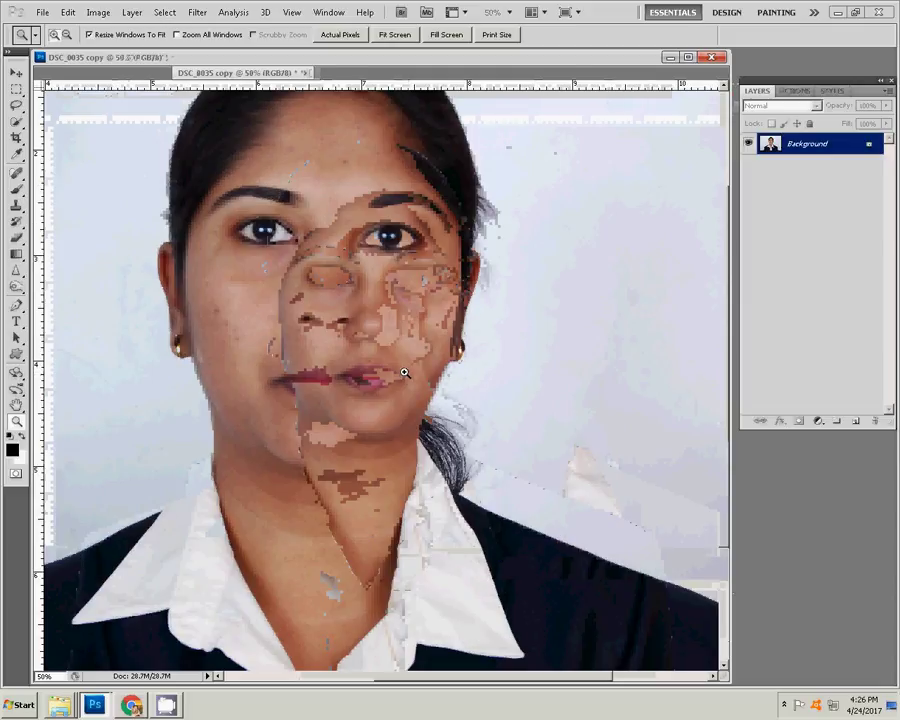
pyautogui.click(400, 355)
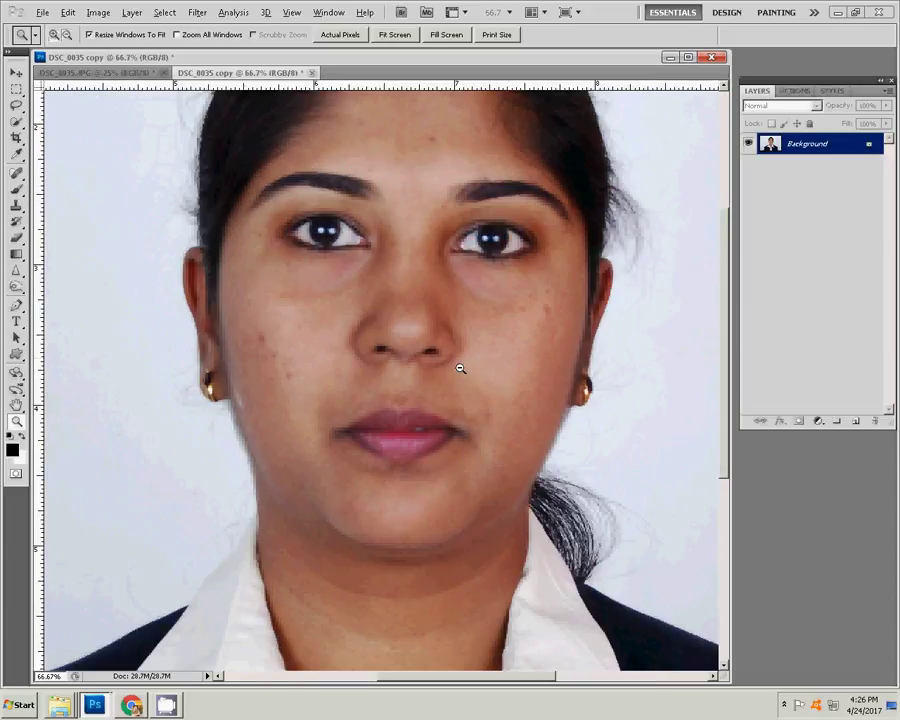
pyautogui.keyDown('alt'); pyautogui.click(453, 368); pyautogui.keyUp('alt')
pyautogui.click(402, 356)
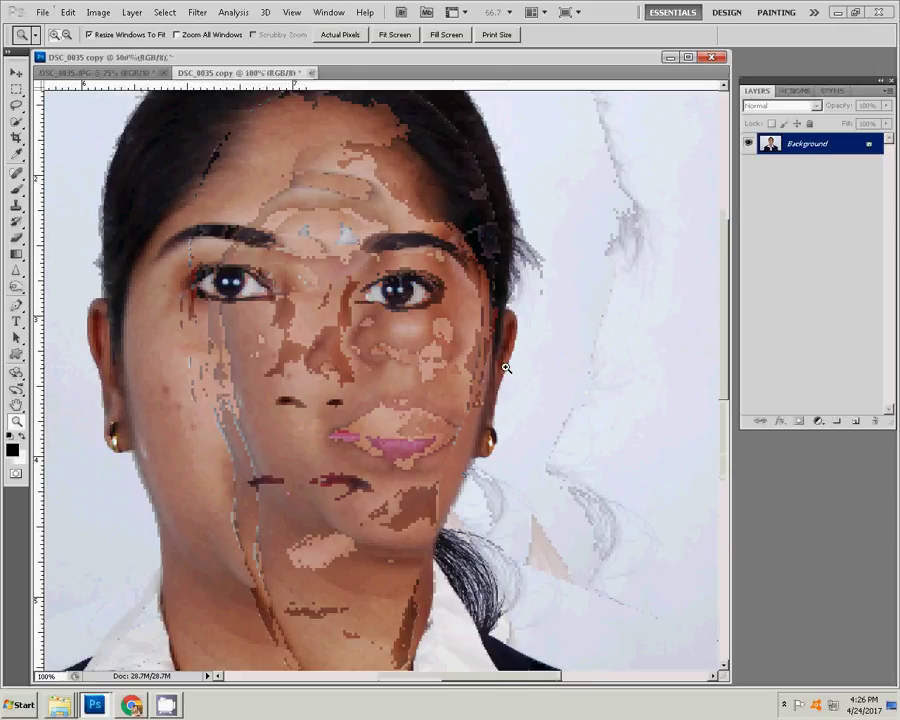
pyautogui.moveTo(278, 352); pyautogui.dragTo(474, 300)
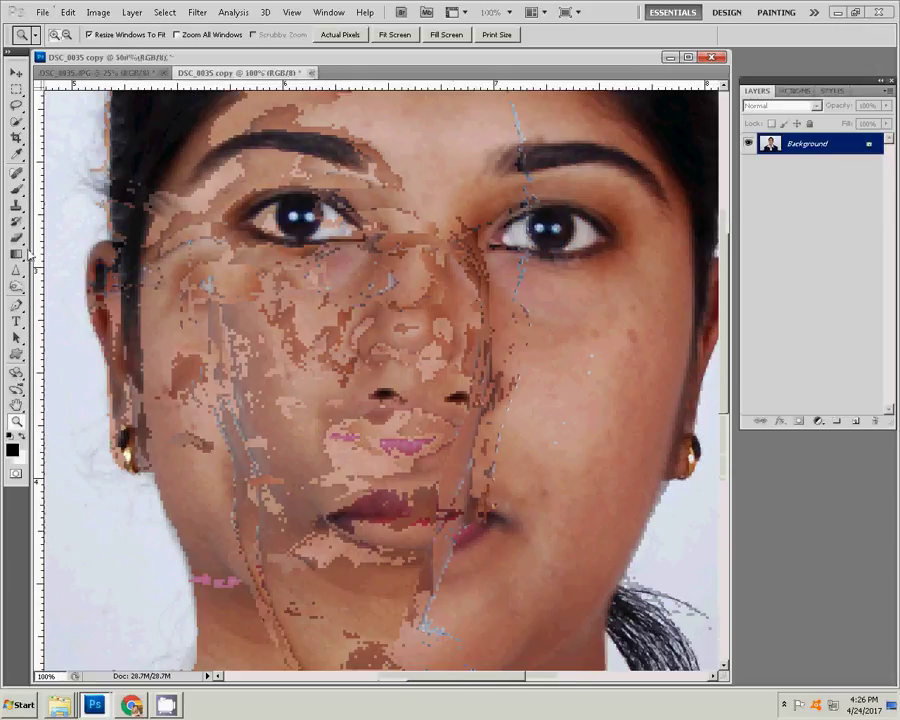
pyautogui.click(17, 175)
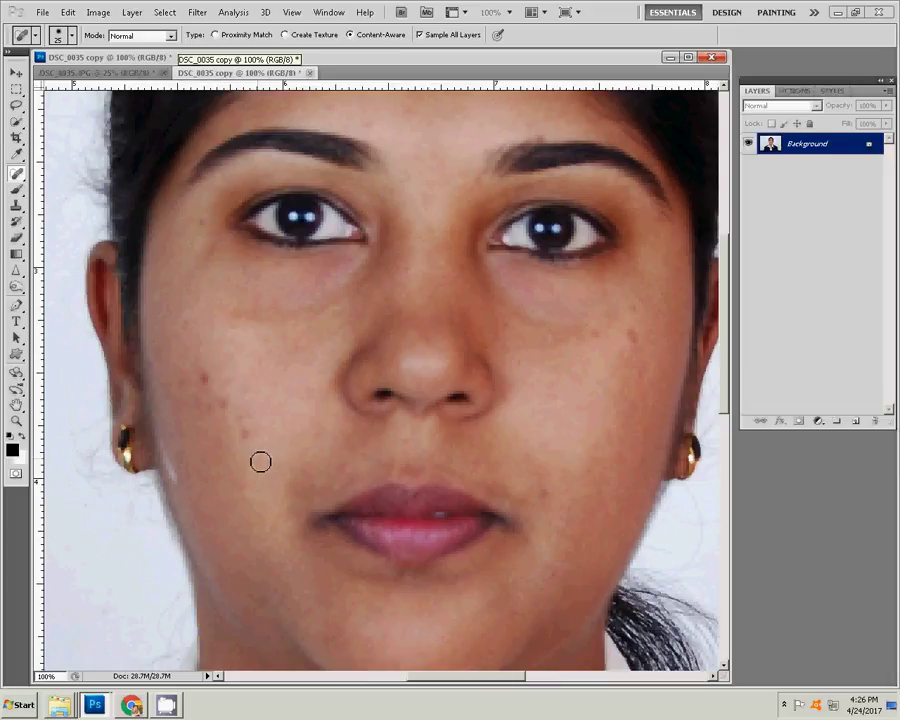
# - Give the Spot Healing Brush 33% hardness and about 35 px size
pyautogui.rightClick(265, 462)
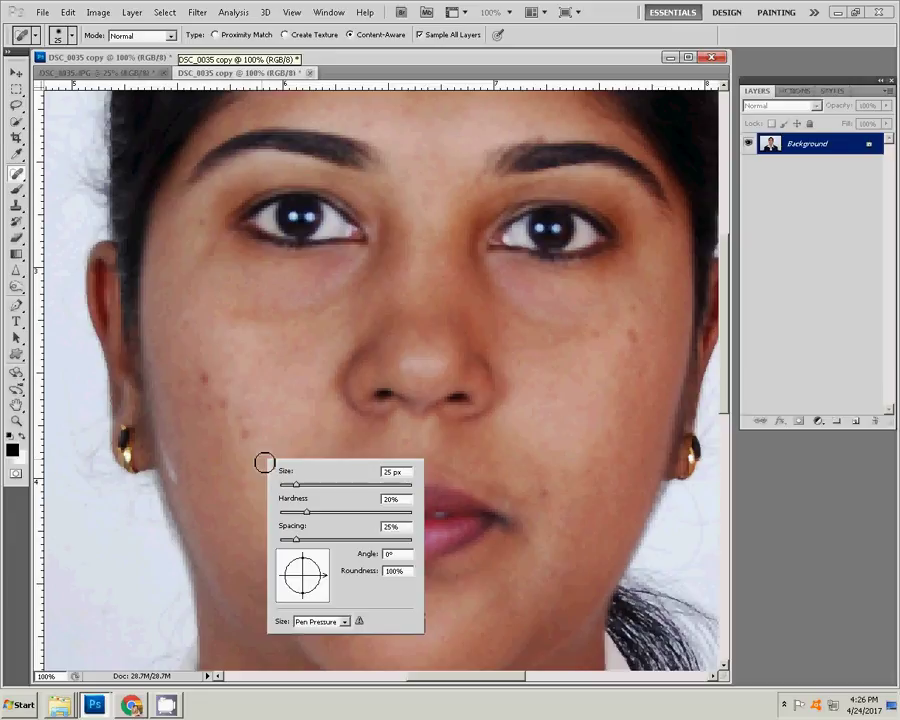
pyautogui.doubleClick(392, 499)
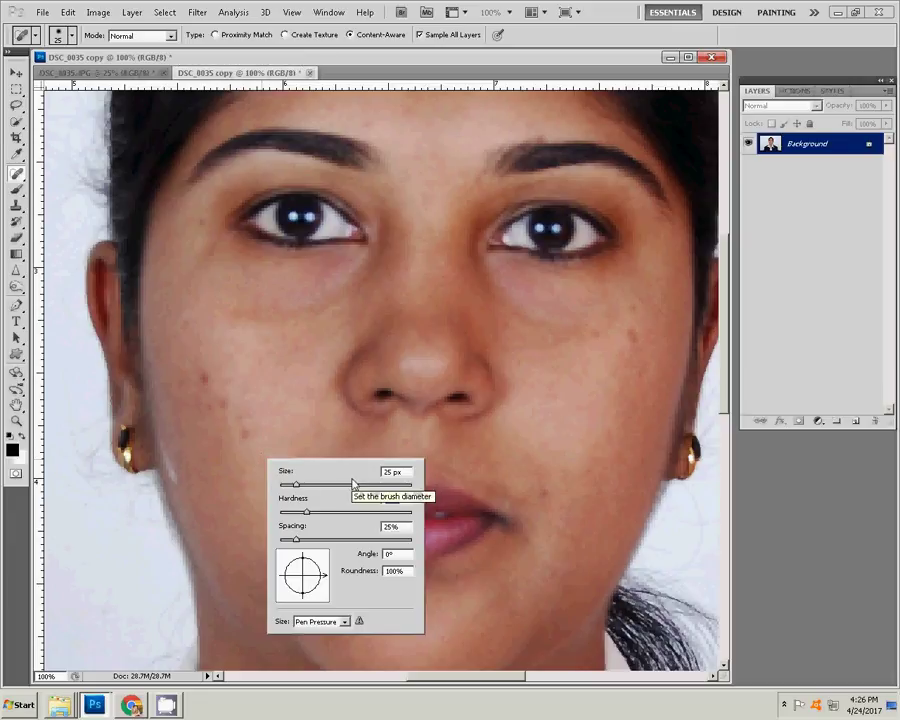
pyautogui.write('50')
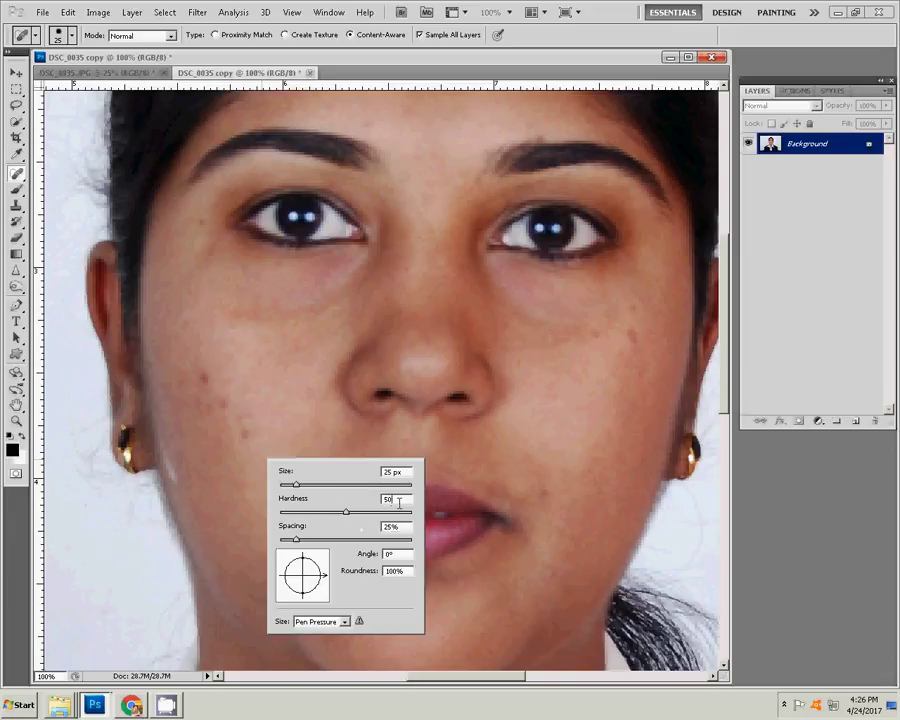
pyautogui.moveTo(346, 511)
pyautogui.mouseDown()
pyautogui.moveTo(323, 511)
pyautogui.moveTo(304, 487)
pyautogui.mouseUp()
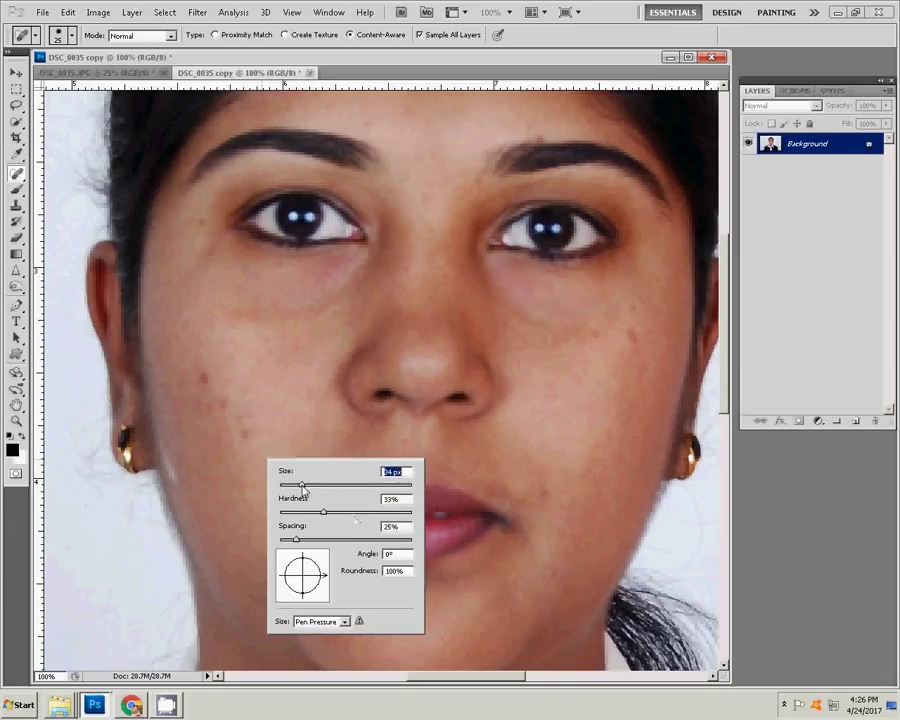
# - Heal the blemishes on both cheeks and the spot near the chin
pyautogui.click(261, 404)
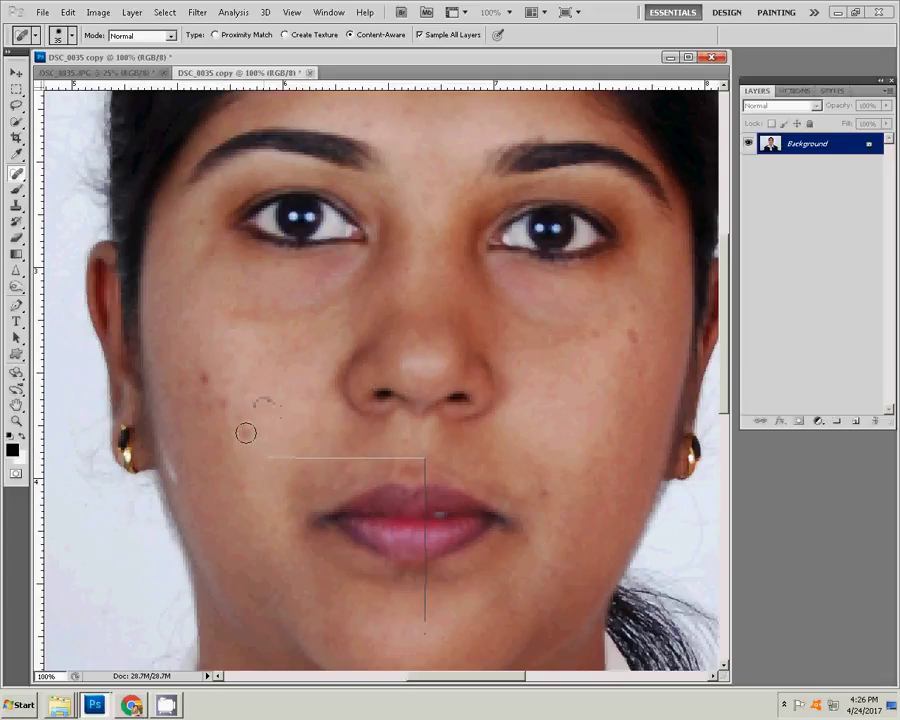
pyautogui.moveTo(245, 432); pyautogui.dragTo(251, 419)
pyautogui.click(208, 402)
pyautogui.click(202, 377)
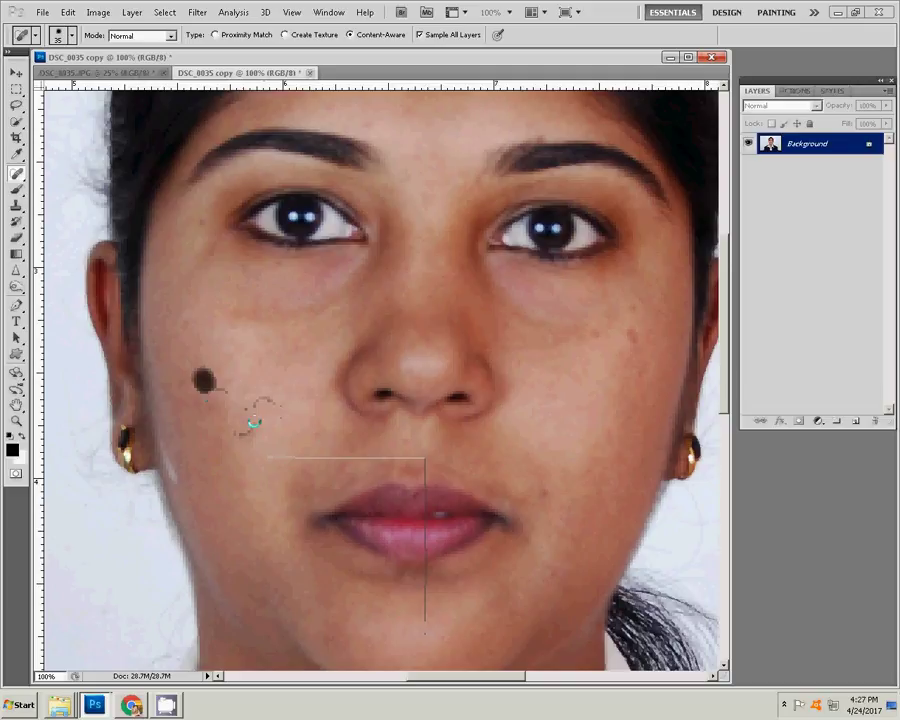
pyautogui.click(633, 332)
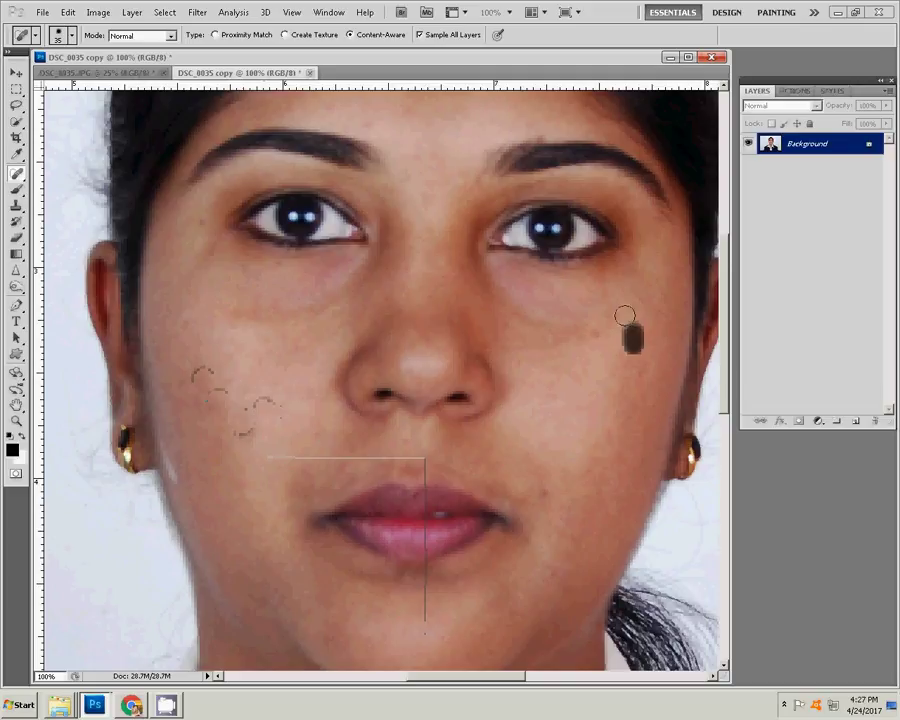
pyautogui.click(625, 310)
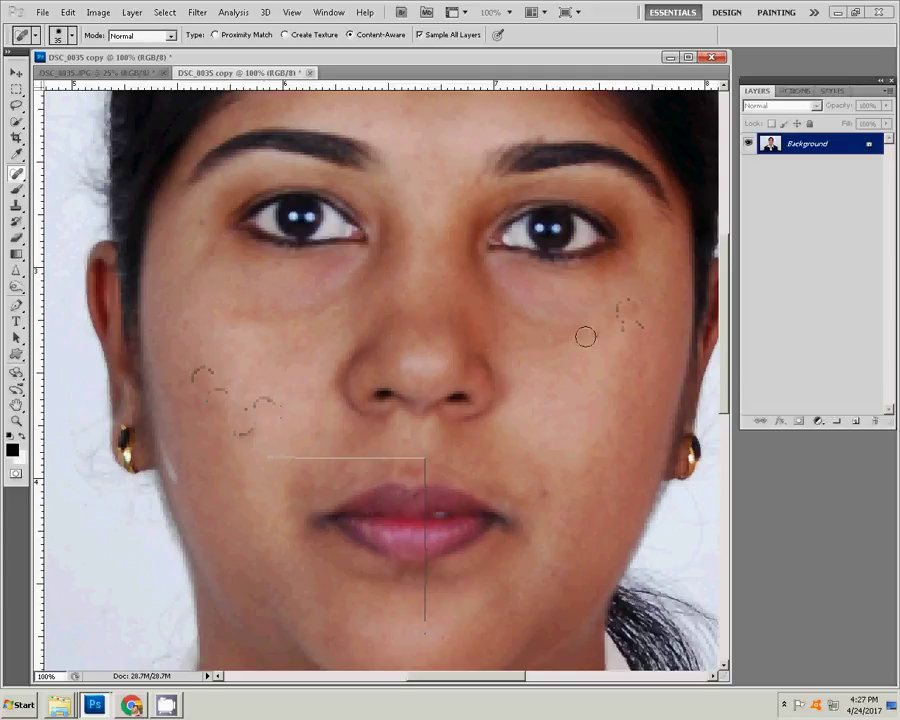
pyautogui.click(590, 335)
pyautogui.click(542, 499)
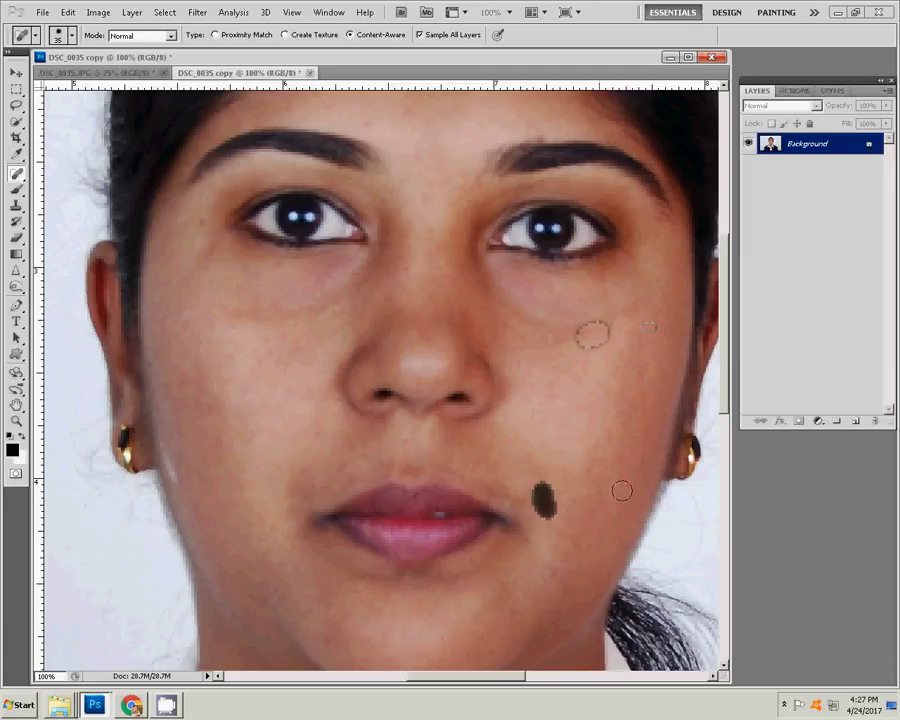
# - Heal the spots on the forehead, the lips and a small cheek mark
pyautogui.scroll(2, 324, 255)
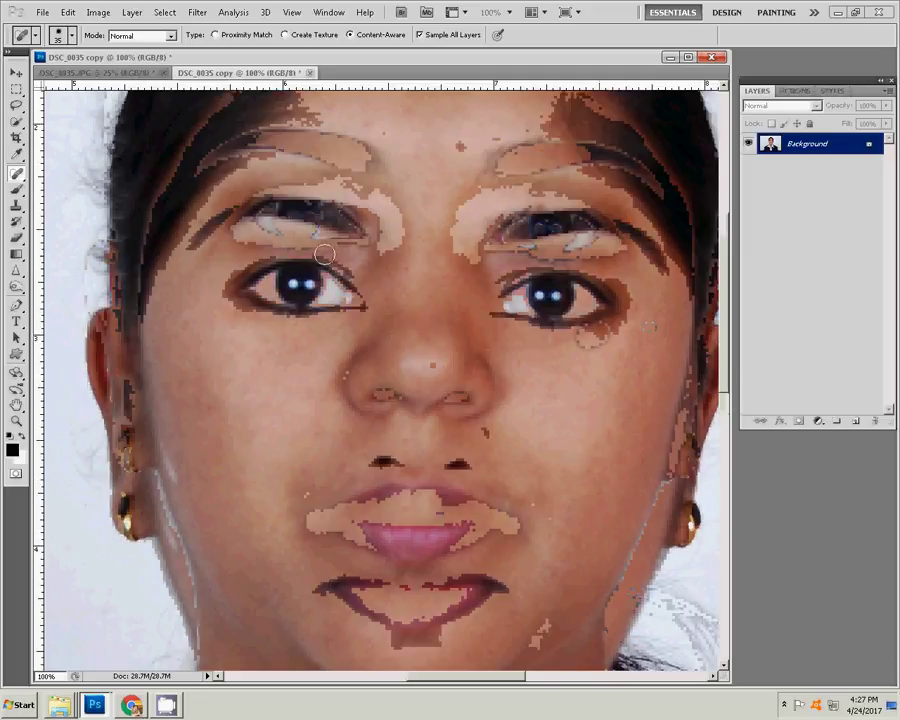
pyautogui.scroll(2, 324, 255)
pyautogui.click(454, 197)
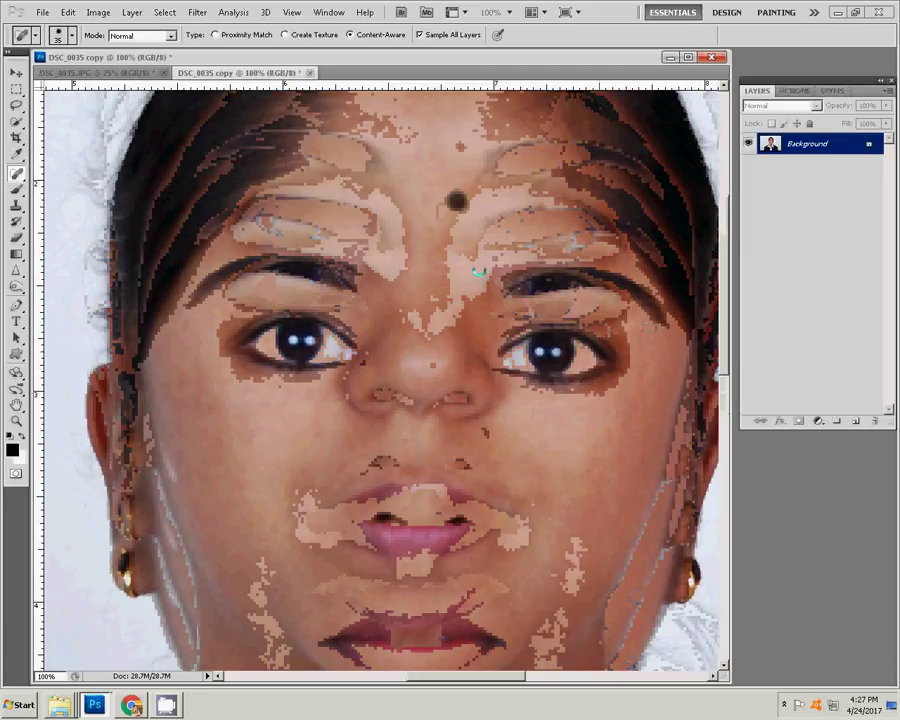
pyautogui.scroll(-4, 462, 266)
pyautogui.scroll(-2, 447, 290)
pyautogui.scroll(-2, 447, 290)
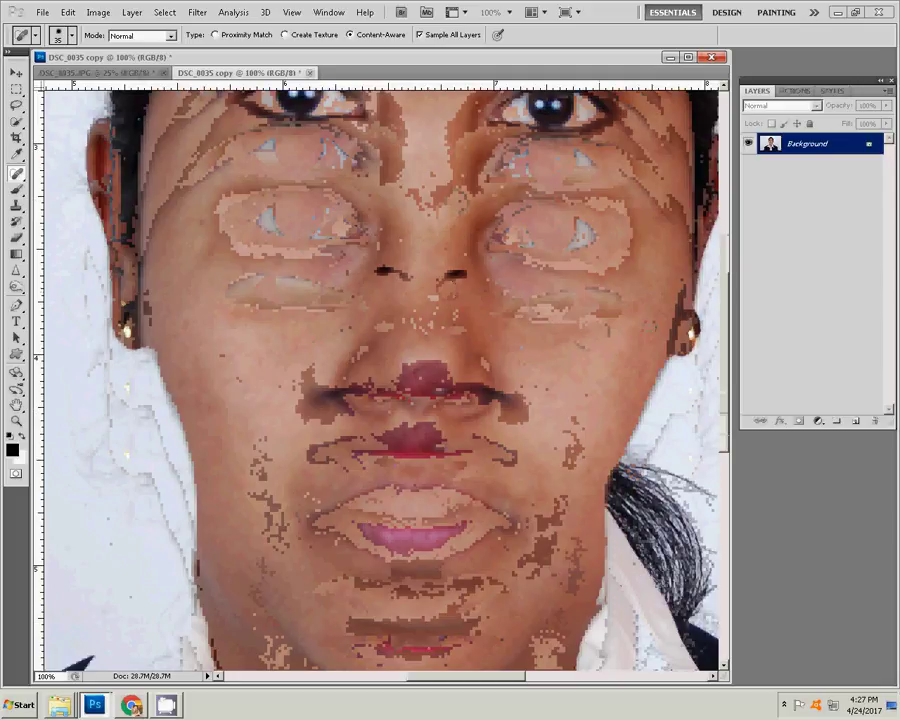
pyautogui.click(440, 390)
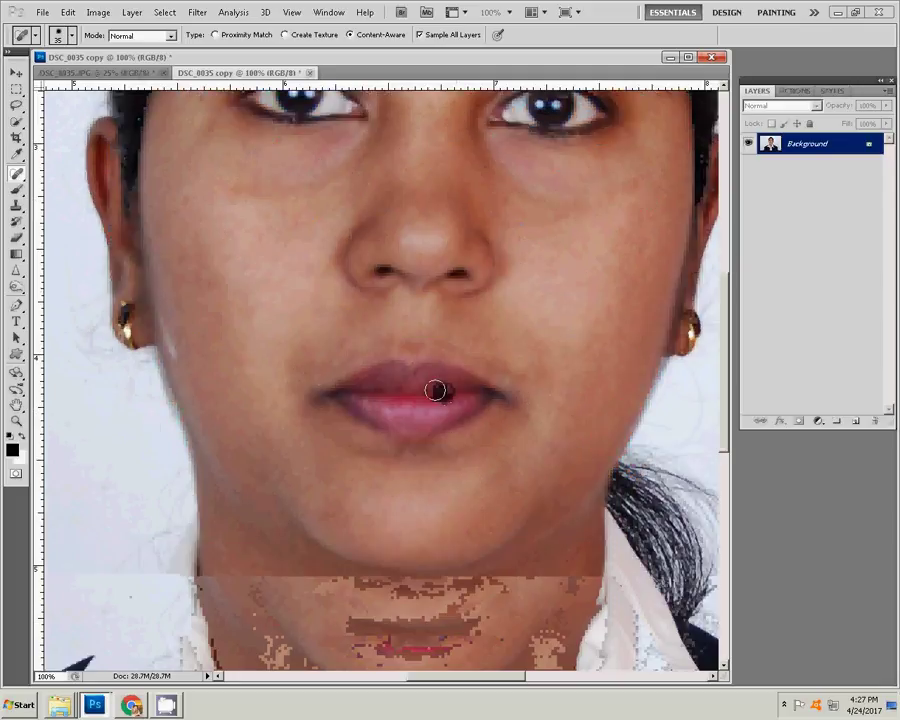
pyautogui.click(577, 366)
pyautogui.scroll(2, 580, 265)
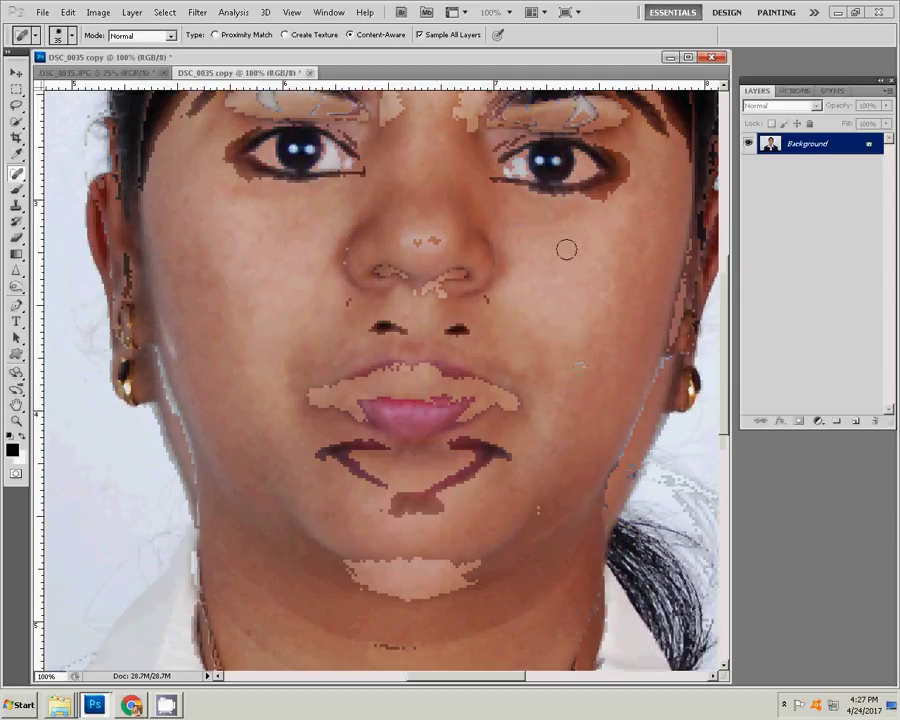
# - Zoom out to 50% to review the whole face, keeping the Spot Healing Brush active
pyautogui.press('z')
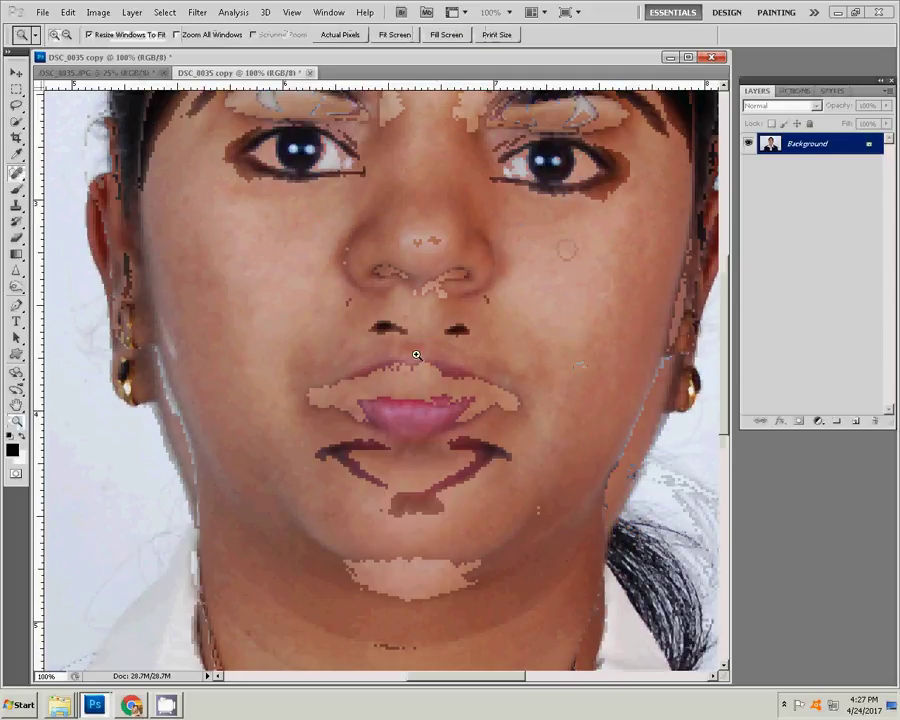
pyautogui.press('alt')
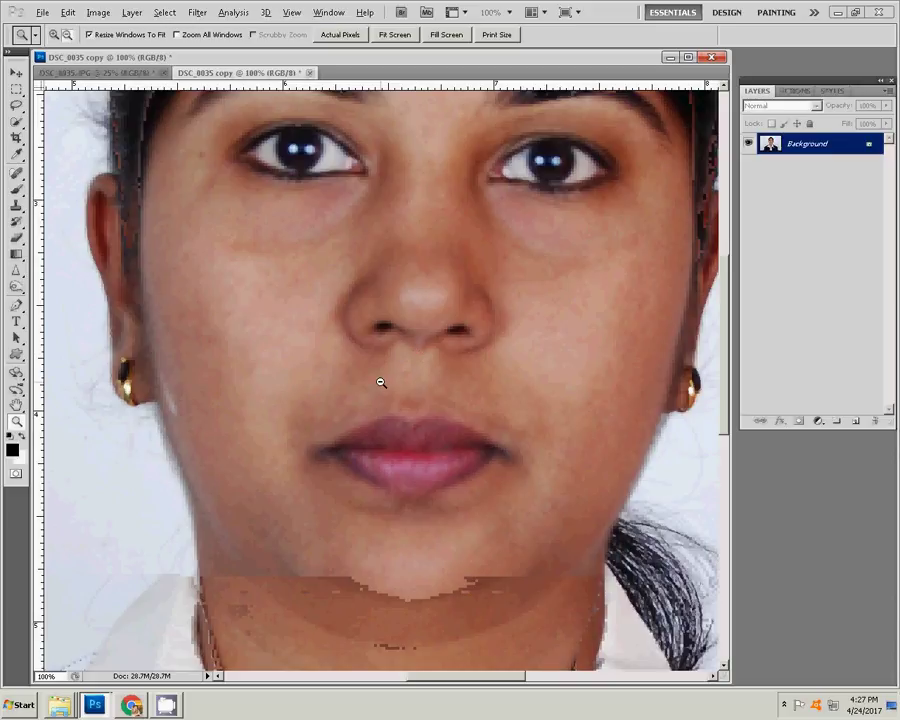
pyautogui.keyDown('alt'); pyautogui.click(375, 380); pyautogui.keyUp('alt')
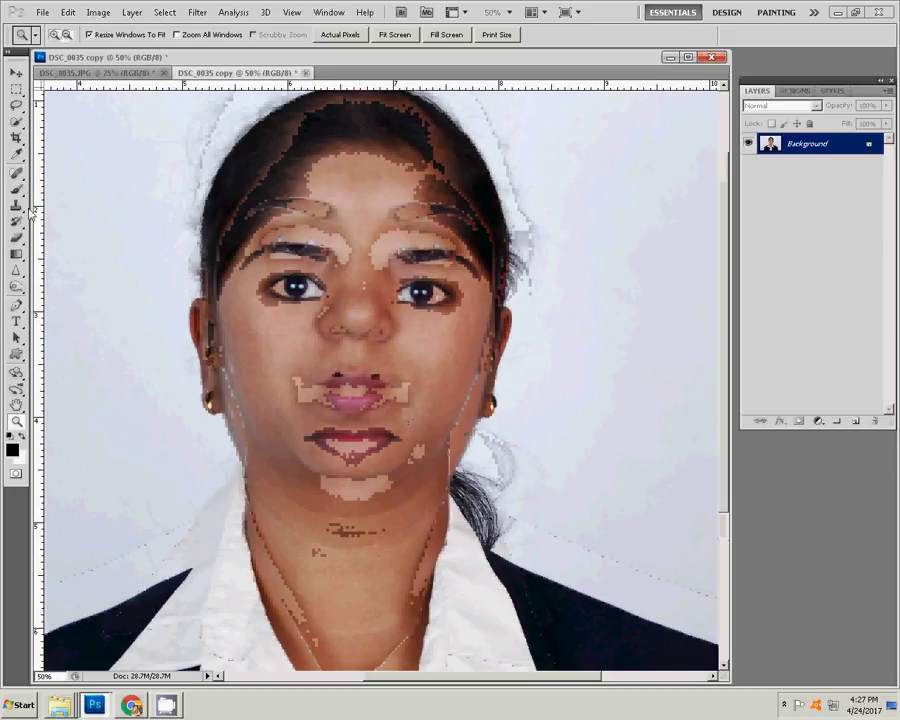
pyautogui.click(17, 175)
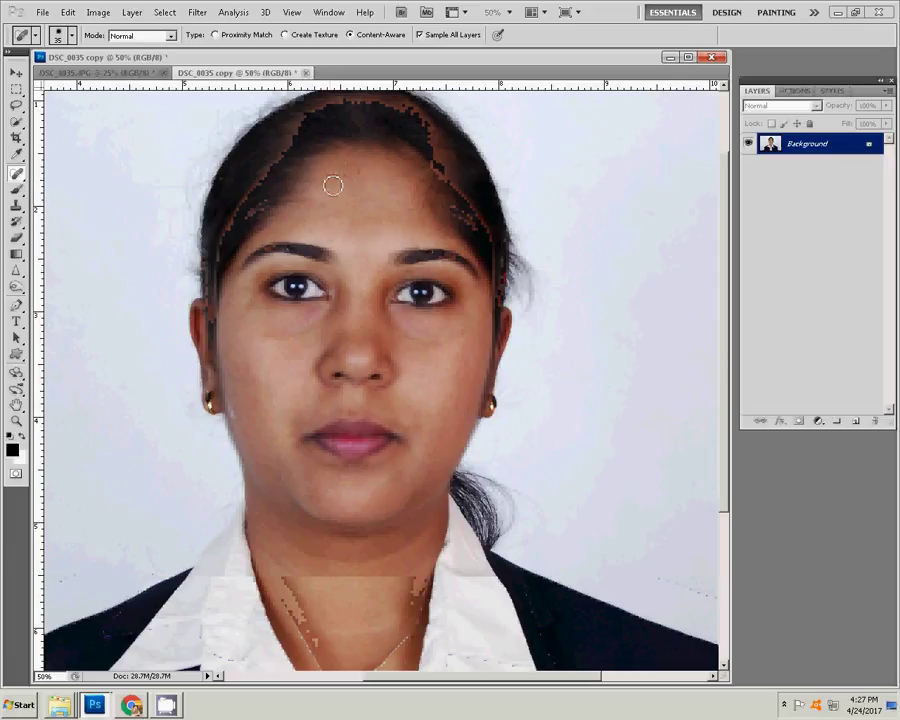
pyautogui.rightClick(17, 175)
pyautogui.press('Escape')
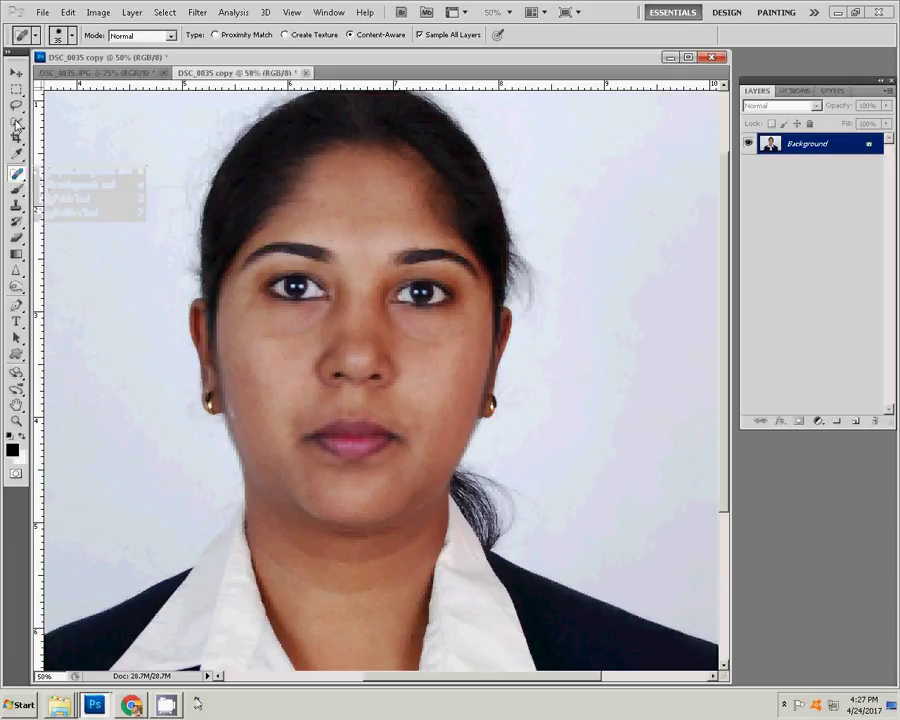
# - Use Quick Selection in add mode on the forehead, face and neck, then subtract the left ear
pyautogui.click(17, 122)
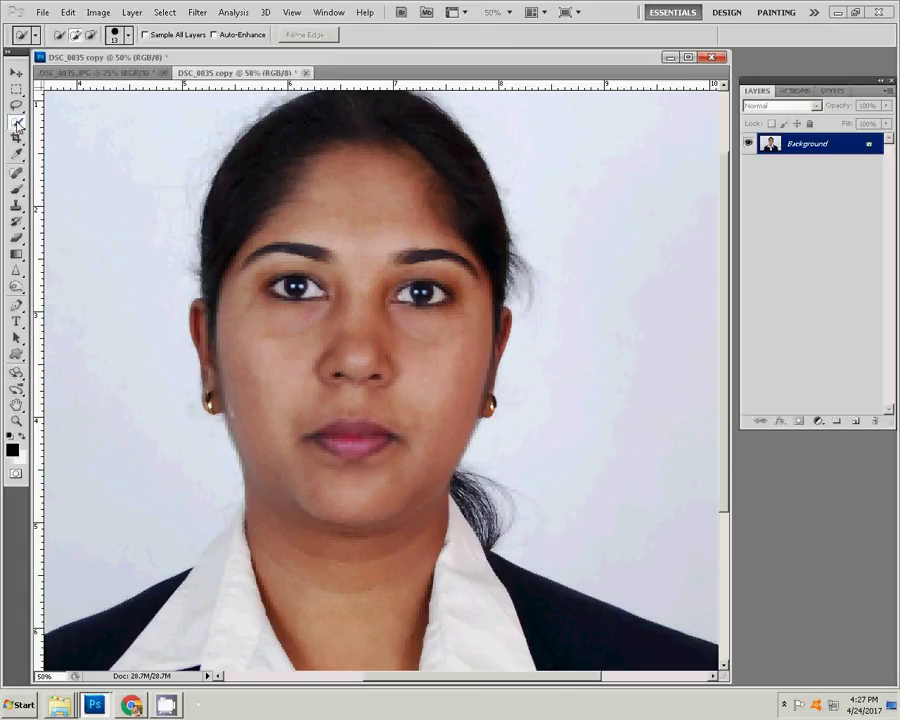
pyautogui.rightClick(17, 124)
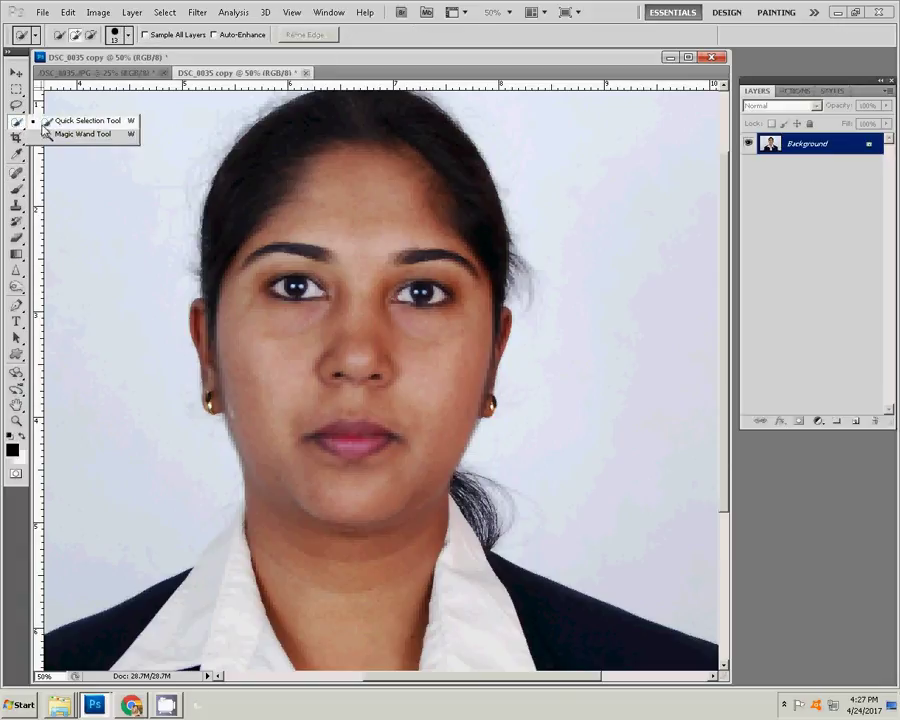
pyautogui.click(55, 125)
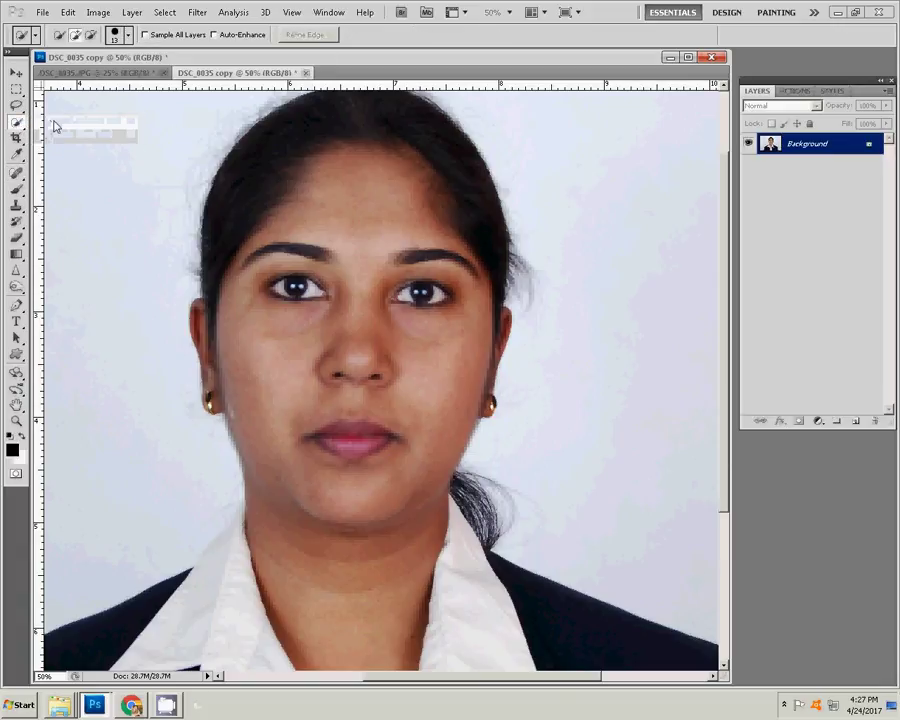
pyautogui.rightClick(338, 207)
pyautogui.press('Escape')
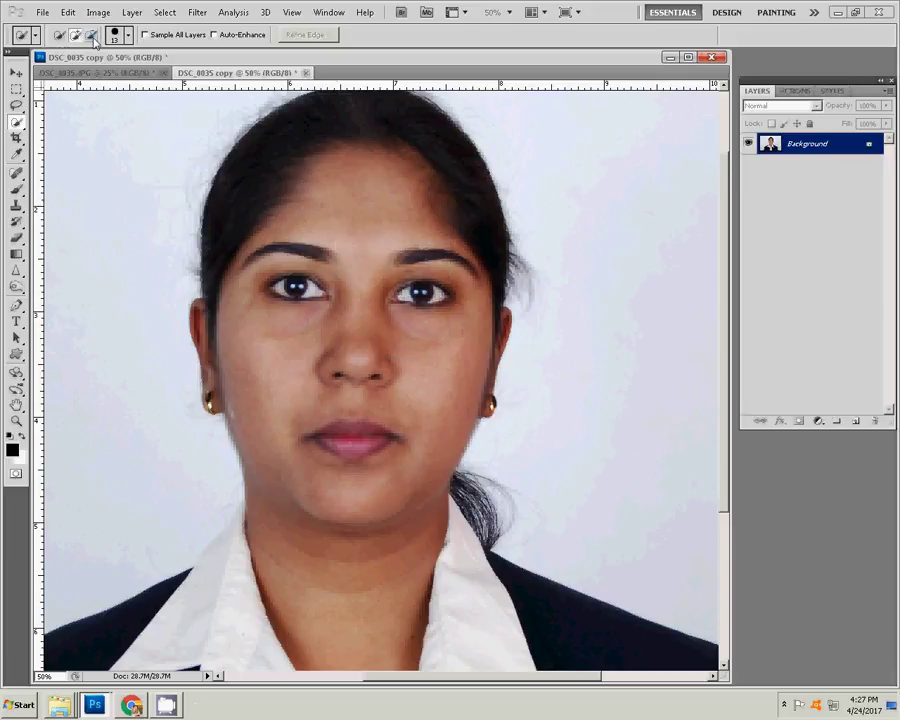
pyautogui.click(91, 36)
pyautogui.moveTo(363, 205)
pyautogui.mouseDown()
pyautogui.moveTo(356, 190)
pyautogui.moveTo(358, 300)
pyautogui.mouseUp()
pyautogui.moveTo(338, 509); pyautogui.dragTo(360, 589)
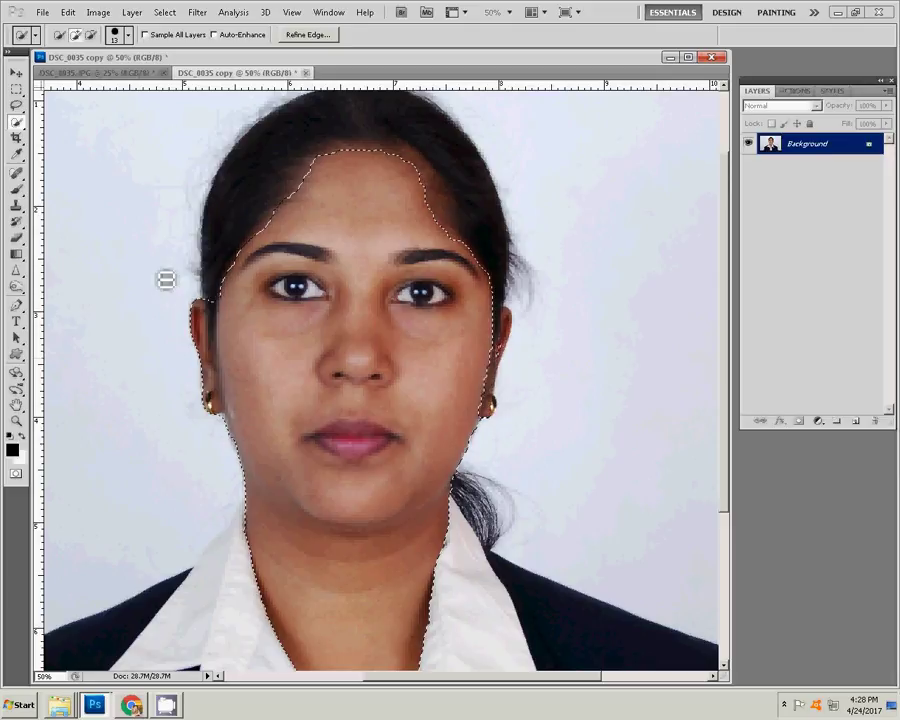
pyautogui.moveTo(201, 295); pyautogui.dragTo(213, 361)
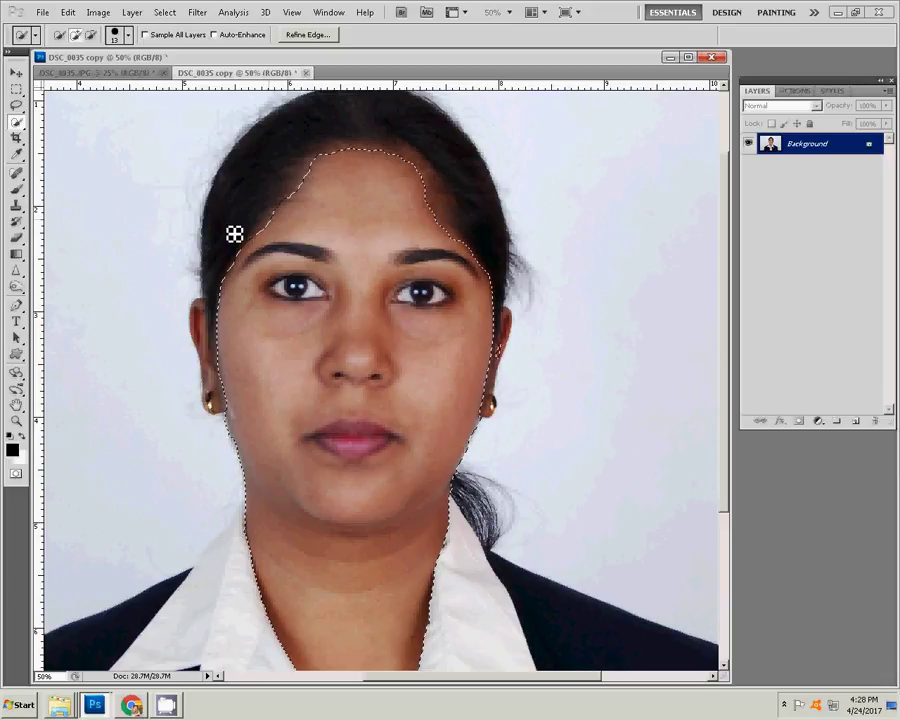
# - Start Refine Edge with Smart Radius on and the radius set to 5 px
pyautogui.click(166, 15)
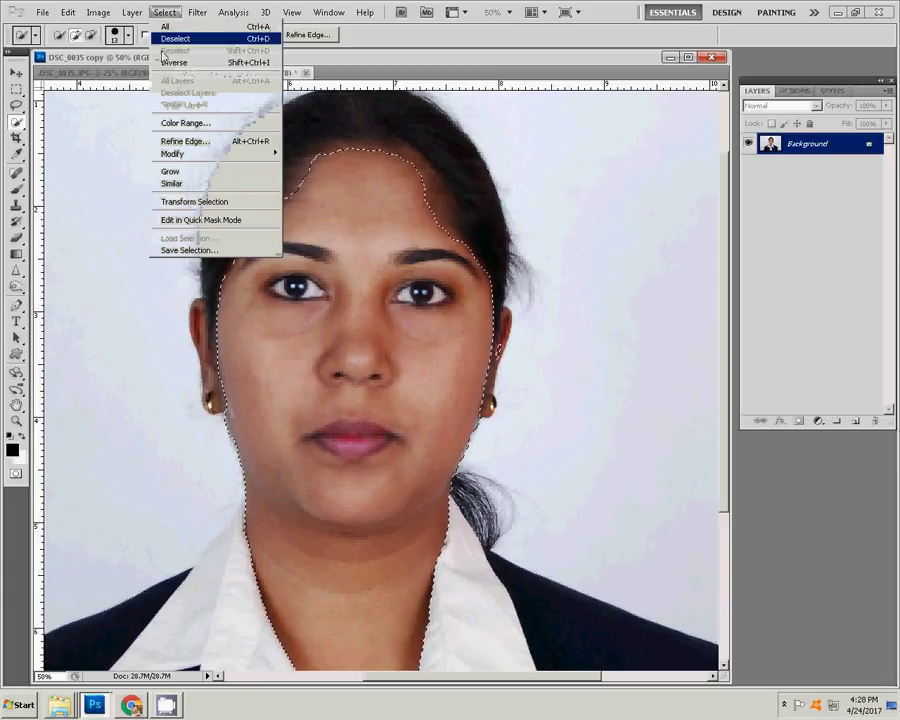
pyautogui.click(189, 141)
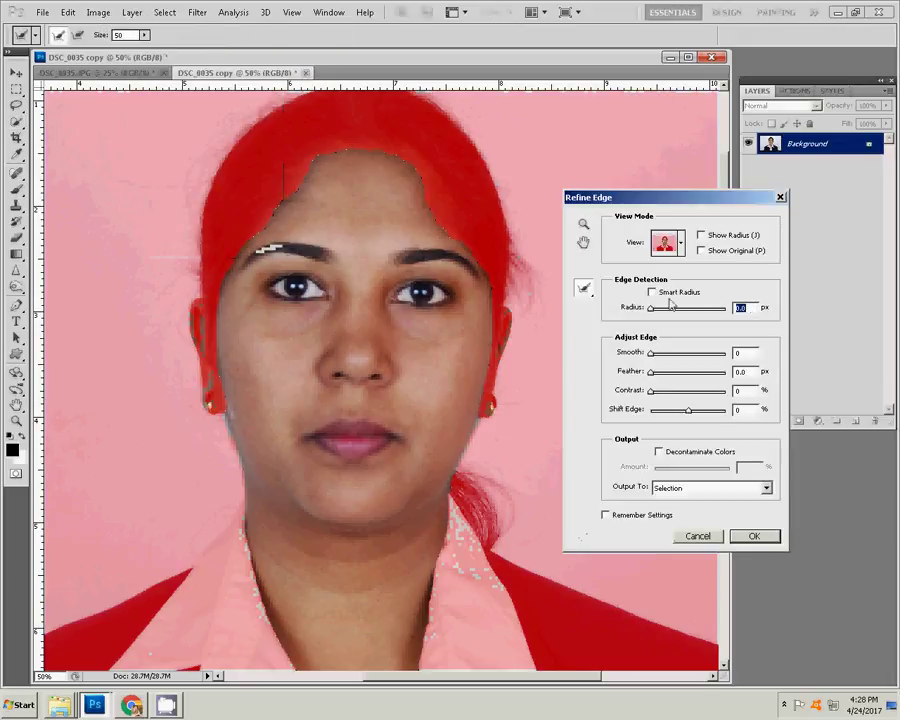
pyautogui.click(652, 292)
pyautogui.moveTo(651, 308); pyautogui.dragTo(721, 309)
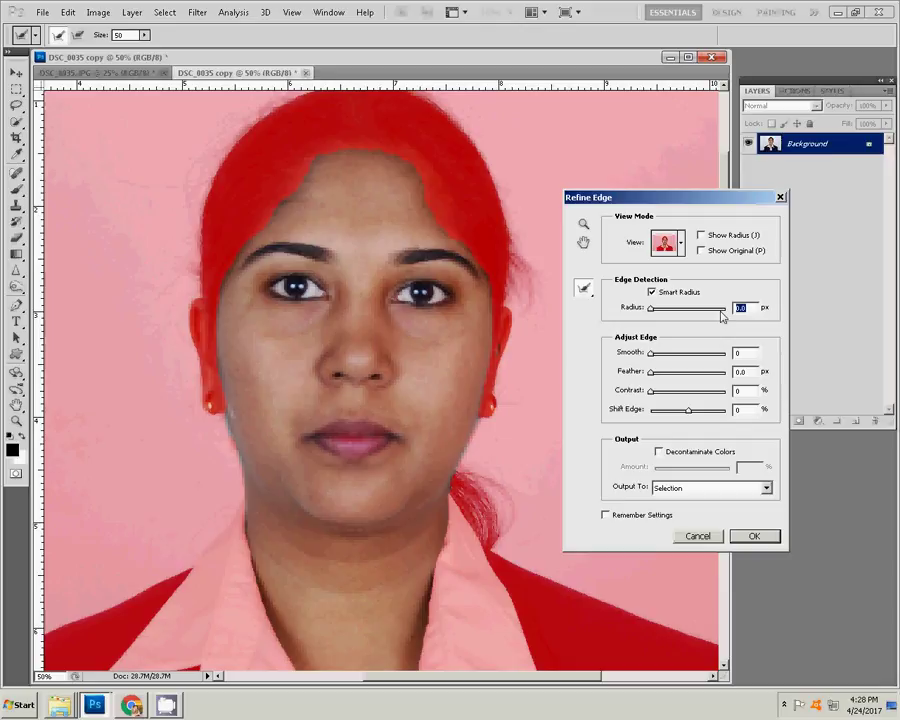
pyautogui.write('5')
# - Refine the hairline and jaw edges, decontaminate colours, and output to a new layer with mask
pyautogui.press(']')
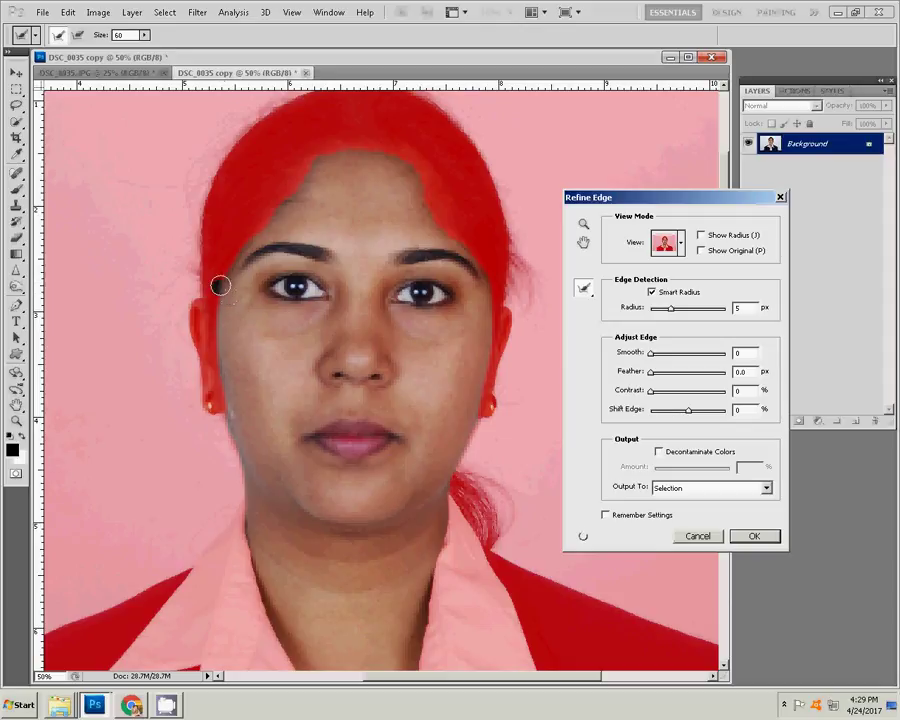
pyautogui.click(221, 286)
pyautogui.moveTo(221, 286)
pyautogui.mouseDown()
pyautogui.moveTo(311, 166)
pyautogui.moveTo(394, 160)
pyautogui.moveTo(464, 242)
pyautogui.moveTo(488, 301)
pyautogui.mouseUp()
pyautogui.moveTo(459, 446); pyautogui.dragTo(462, 508)
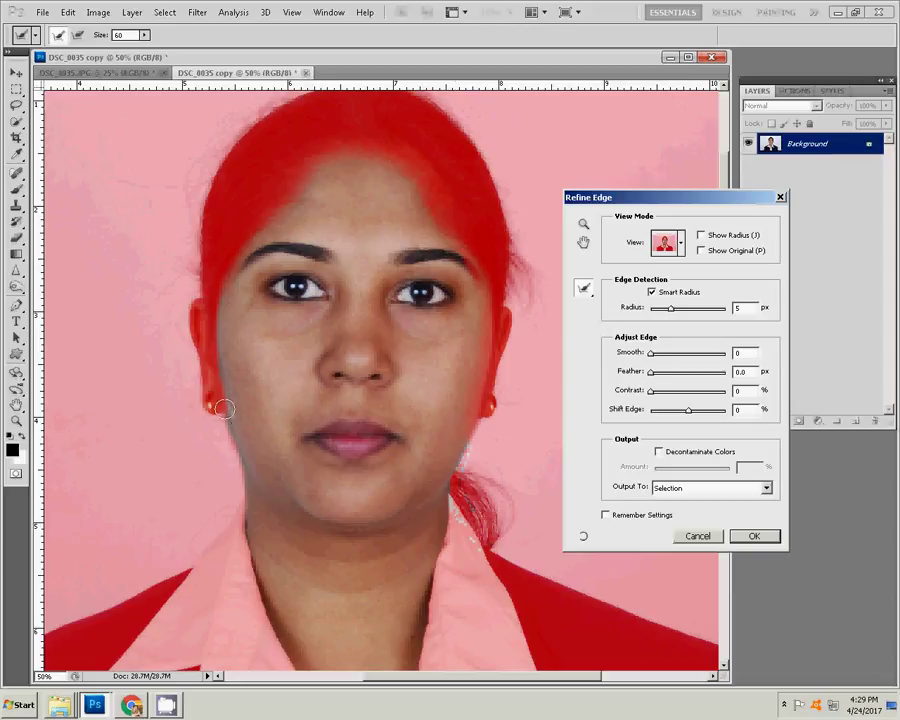
pyautogui.moveTo(213, 343)
pyautogui.mouseDown()
pyautogui.moveTo(231, 262)
pyautogui.moveTo(258, 229)
pyautogui.mouseUp()
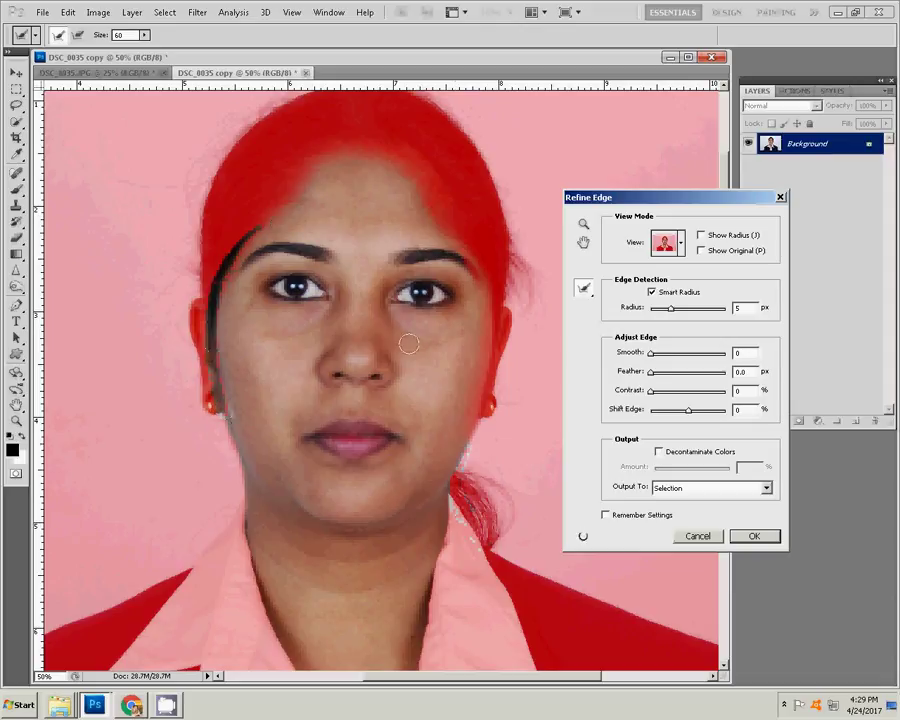
pyautogui.click(659, 452)
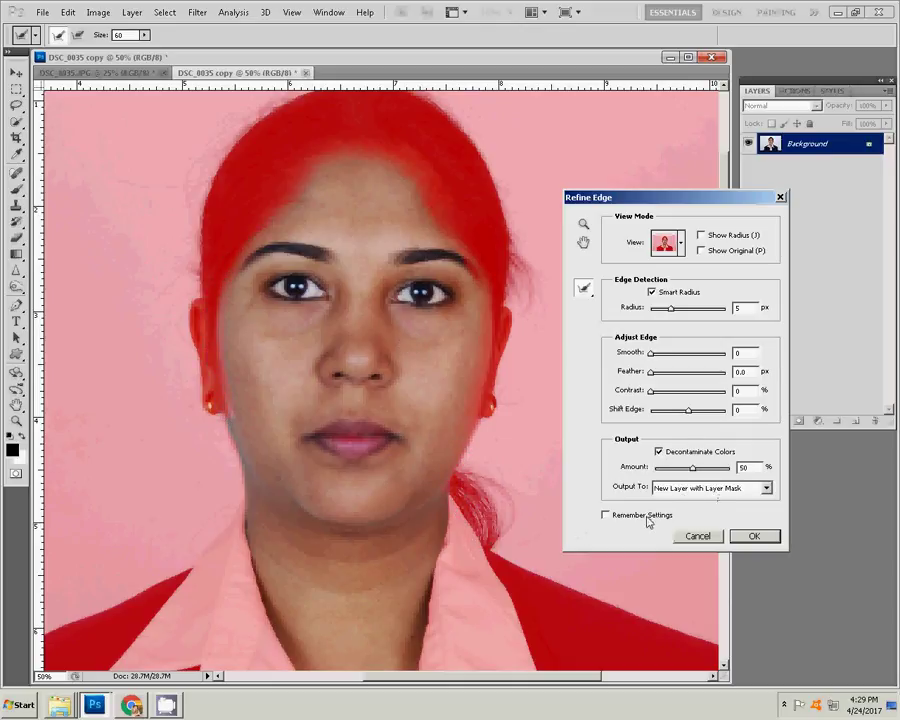
pyautogui.click(754, 539)
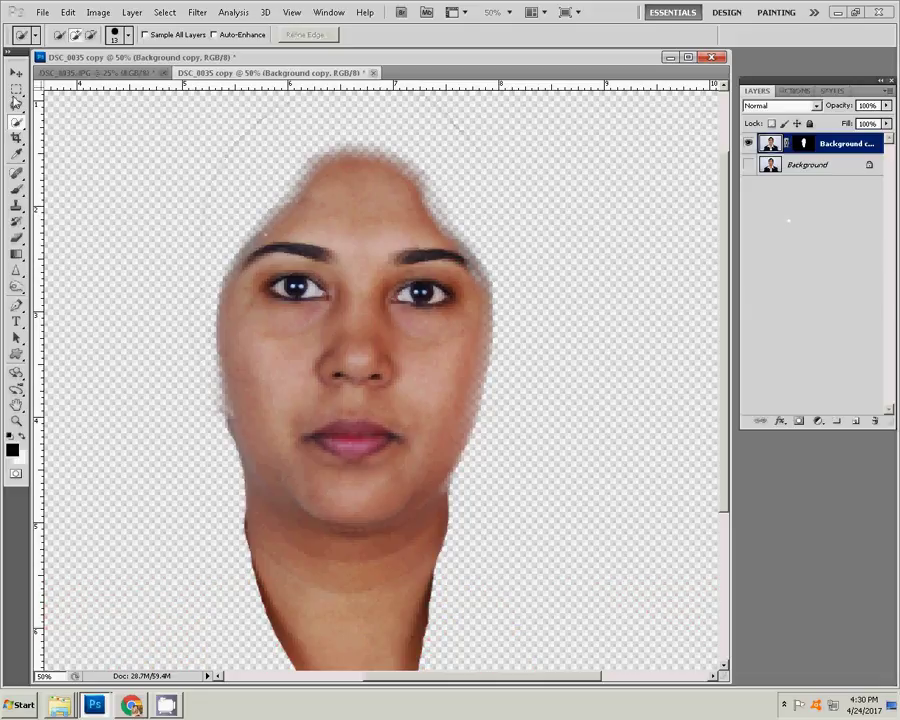
# - Switch to the Move tool on the new masked Background copy layer
pyautogui.press('v')
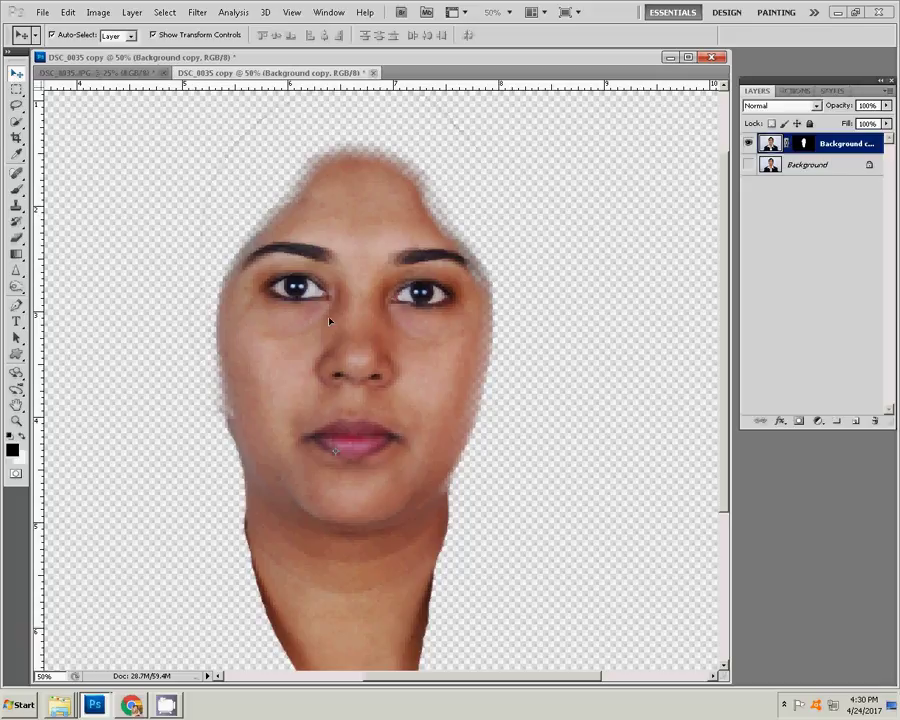
# - Apply Surface Blur with radius 16 and threshold 12 to the masked face layer
pyautogui.click(195, 12)
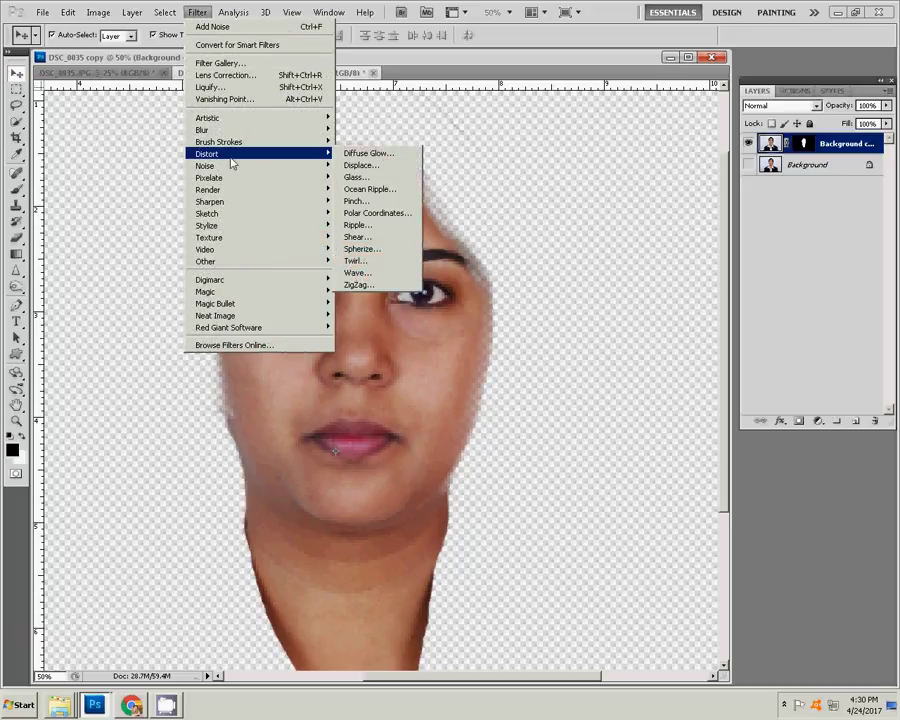
pyautogui.moveTo(258, 129)
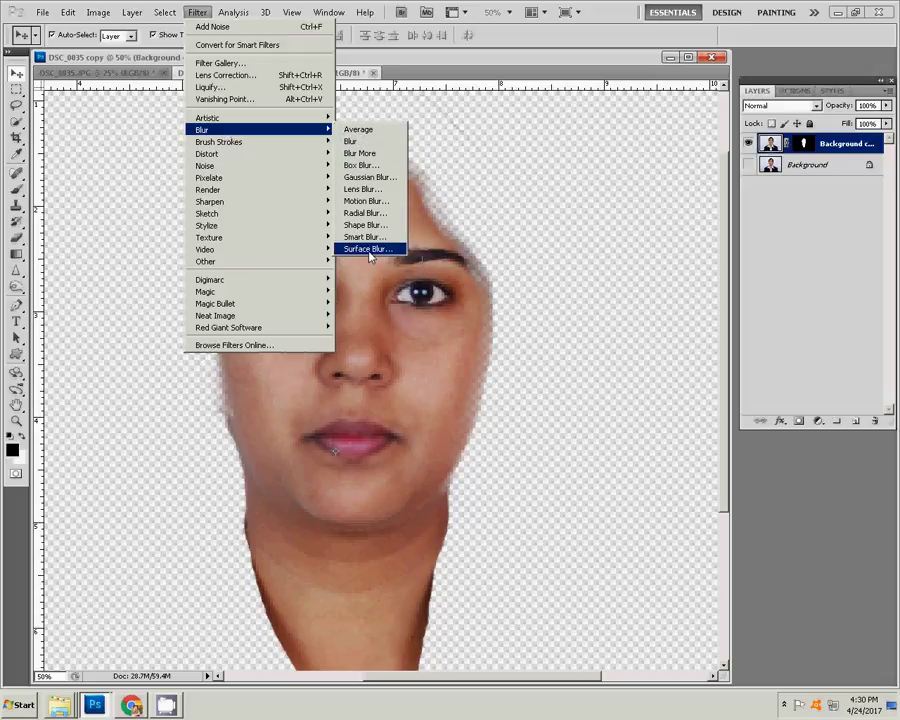
pyautogui.click(369, 249)
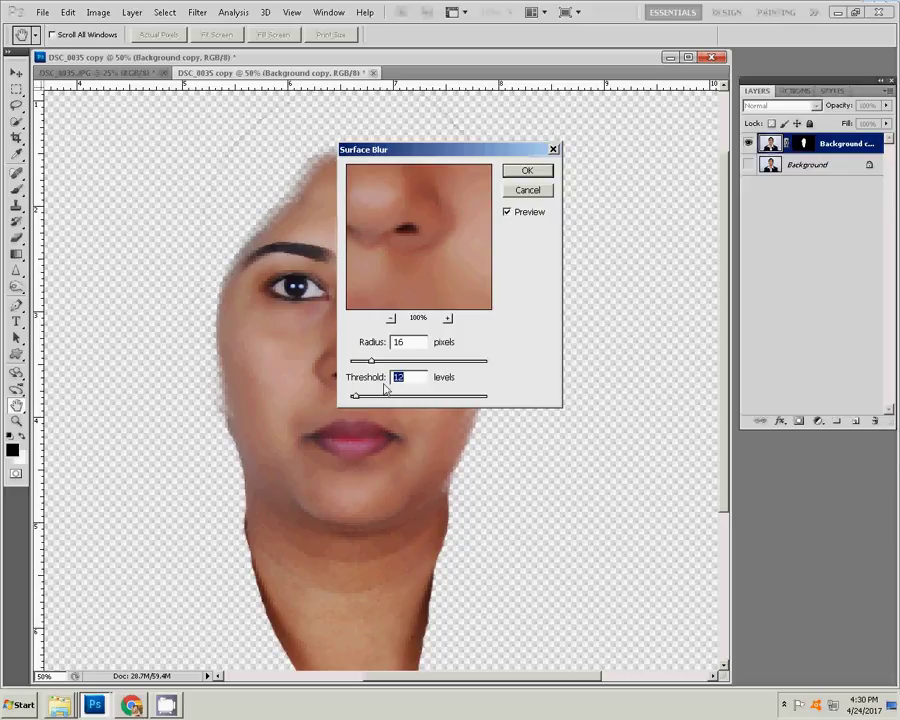
pyautogui.click(407, 344)
pyautogui.press('Tab')
pyautogui.click(529, 173)
pyautogui.click(529, 173)
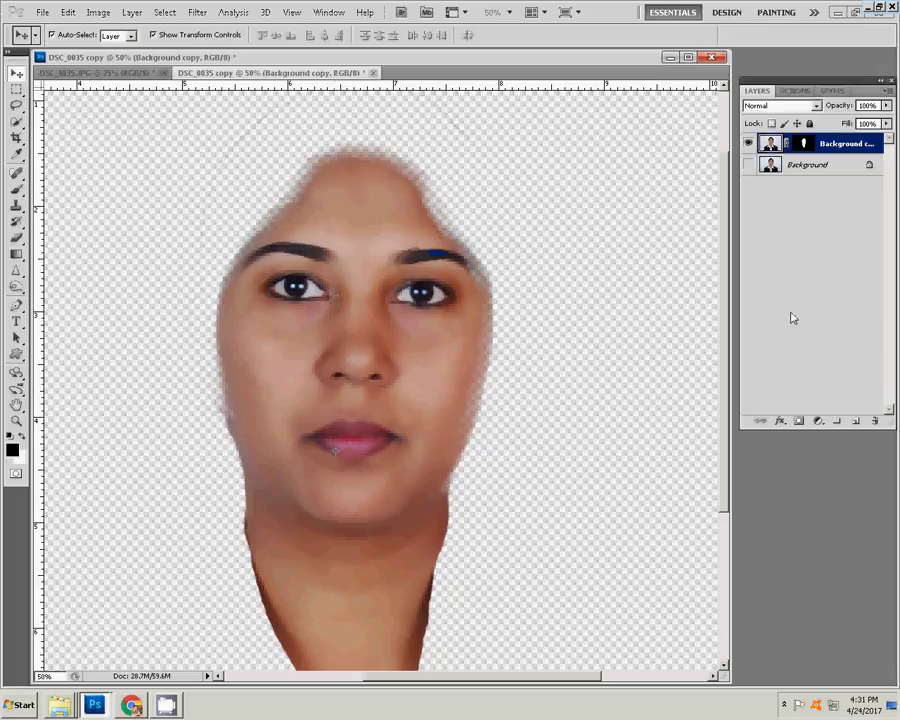
# - Unhide the Background layer, zoom to 100% on the face, and select the Brush tool
pyautogui.click(748, 164)
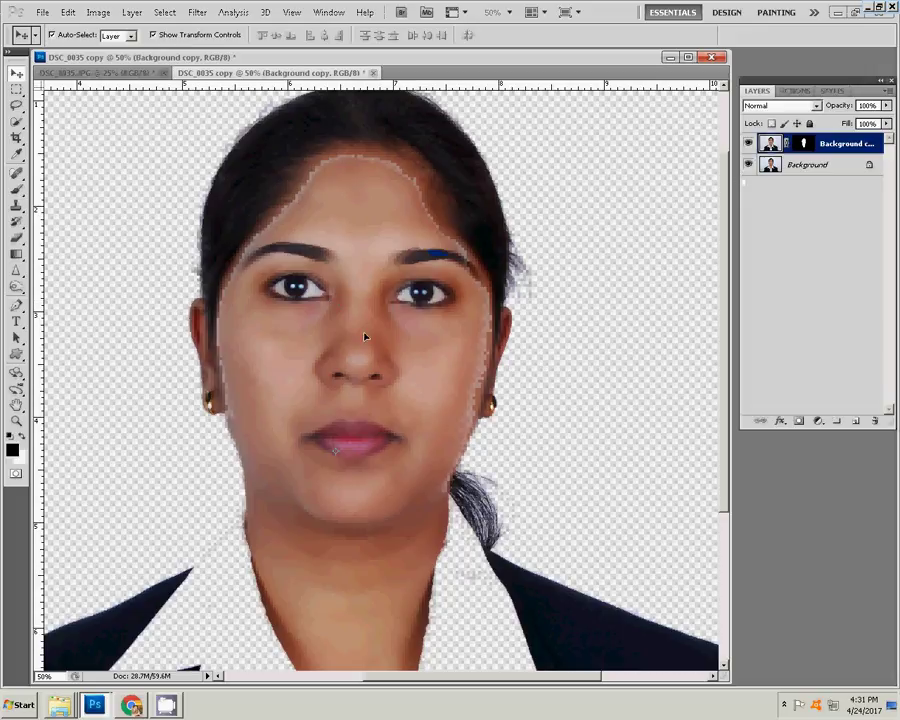
pyautogui.press('z')
pyautogui.click(352, 310)
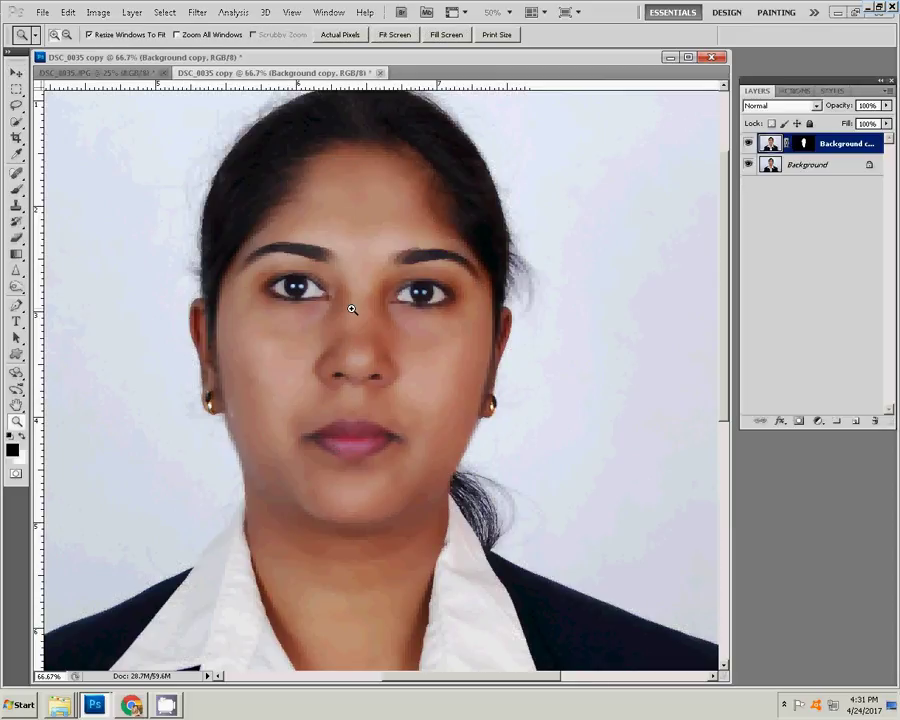
pyautogui.click(352, 310)
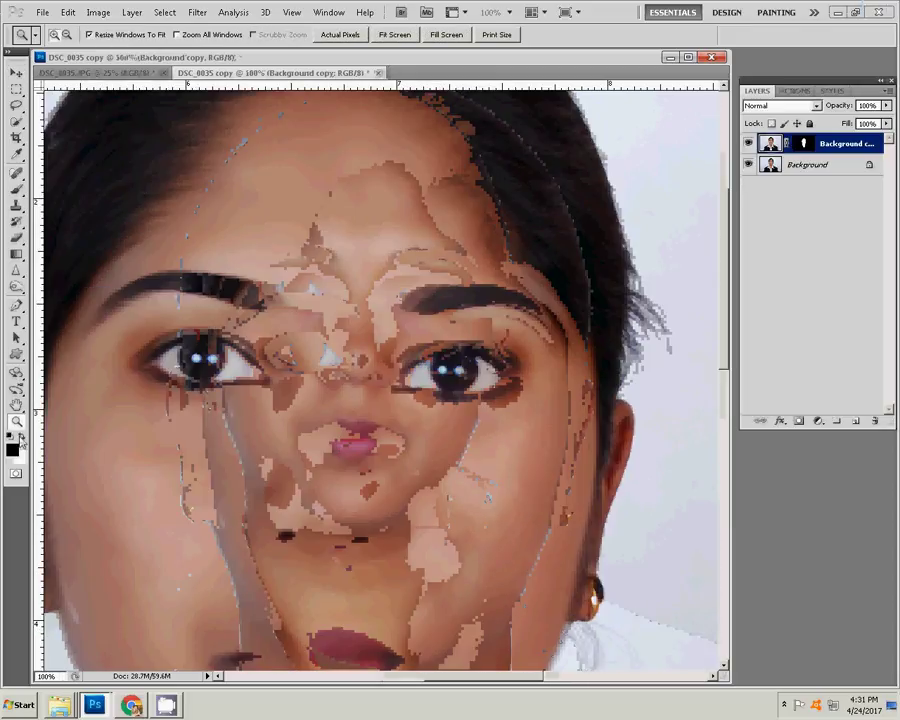
pyautogui.click(17, 189)
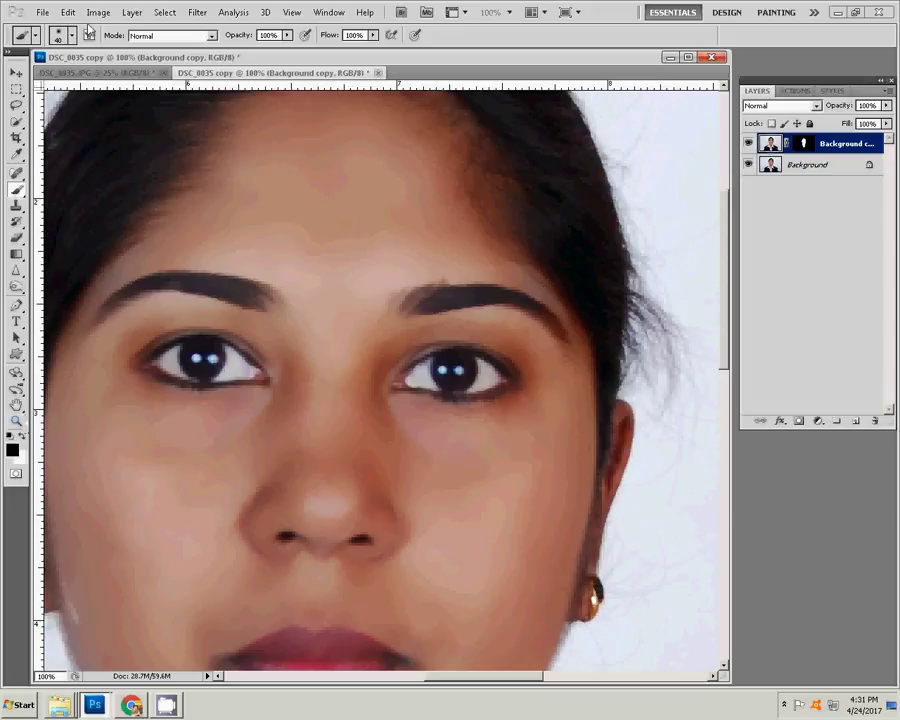
# - Try darkening the right eyebrow with a black brush stroke, then undo it
pyautogui.hotkey('alt', 'space')
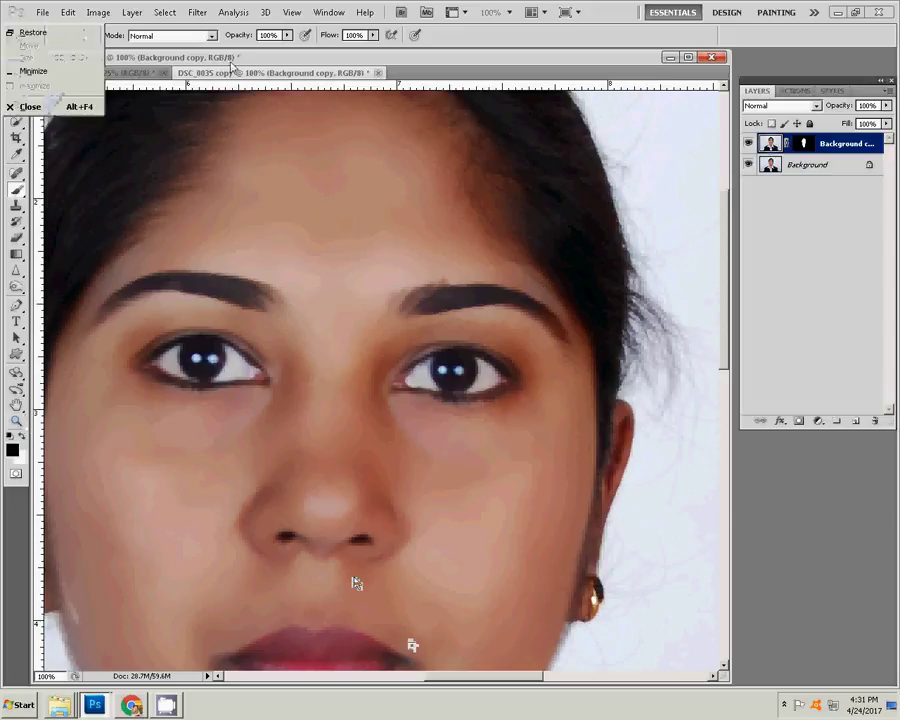
pyautogui.press('Escape')
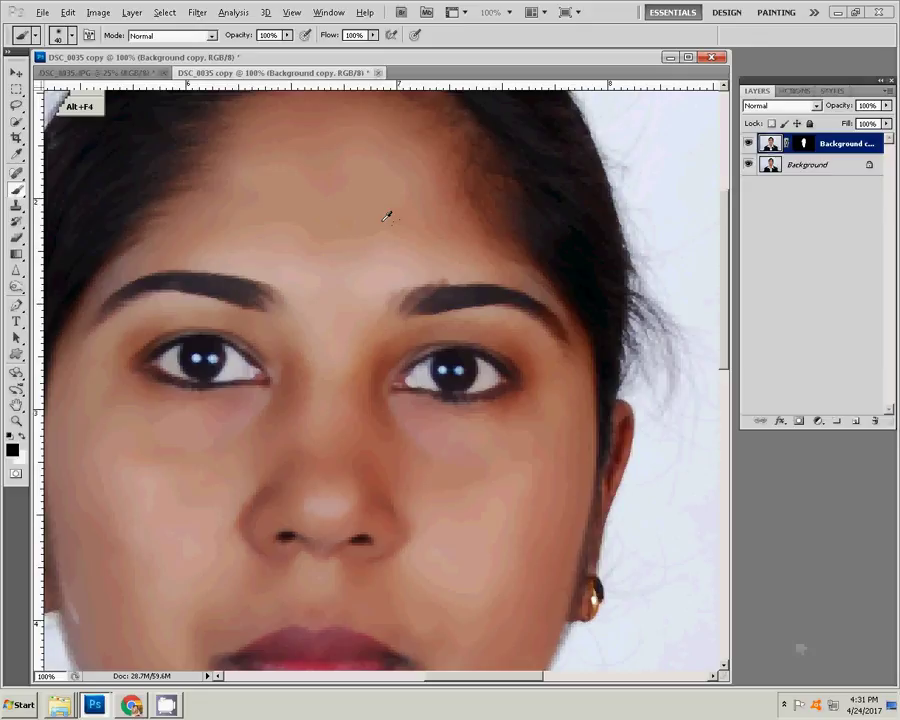
pyautogui.hotkey('alt', 'space')
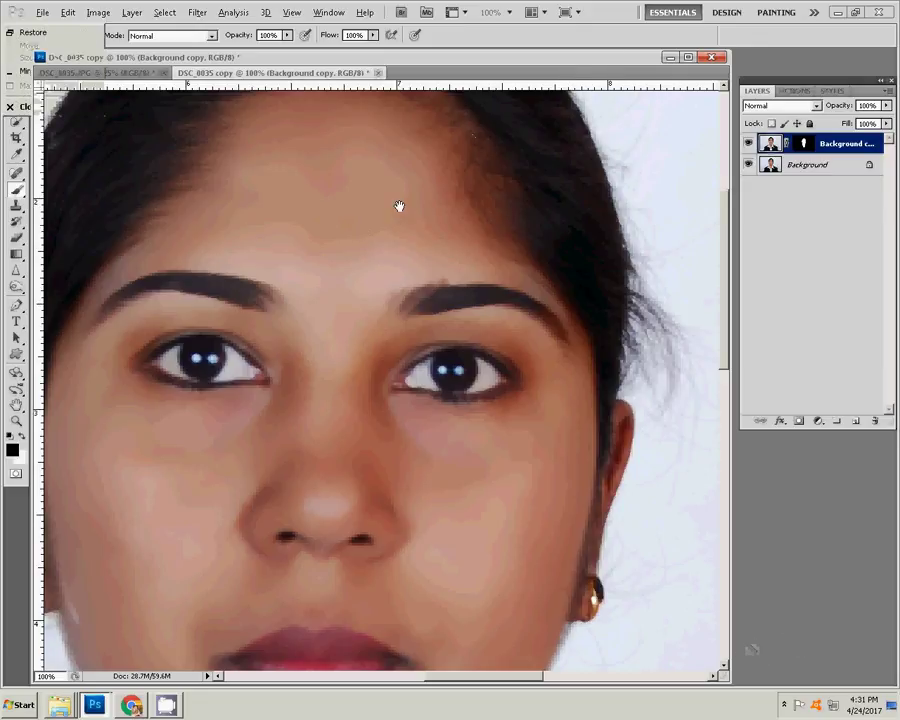
pyautogui.press('Escape')
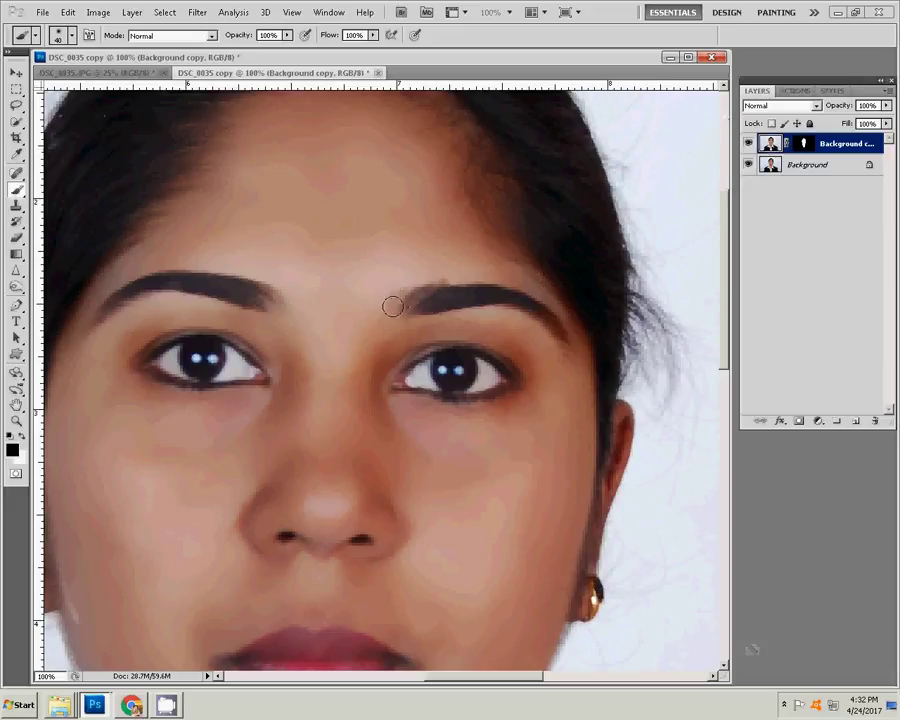
pyautogui.moveTo(392, 306)
pyautogui.mouseDown()
pyautogui.moveTo(489, 288)
pyautogui.moveTo(540, 297)
pyautogui.moveTo(572, 343)
pyautogui.moveTo(436, 292)
pyautogui.mouseUp()
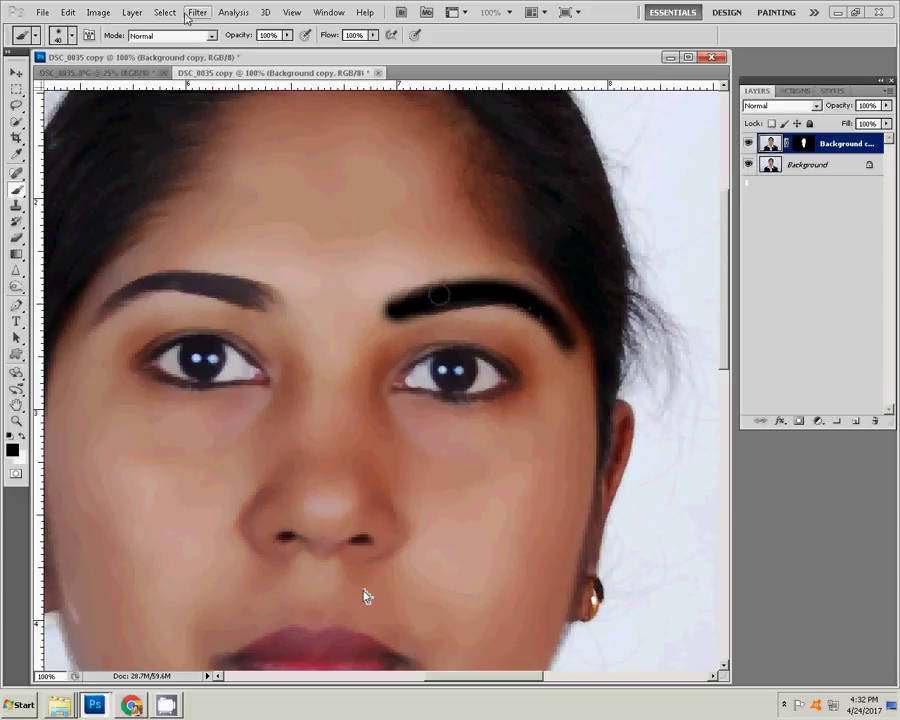
pyautogui.hotkey('ctrl', 'z')
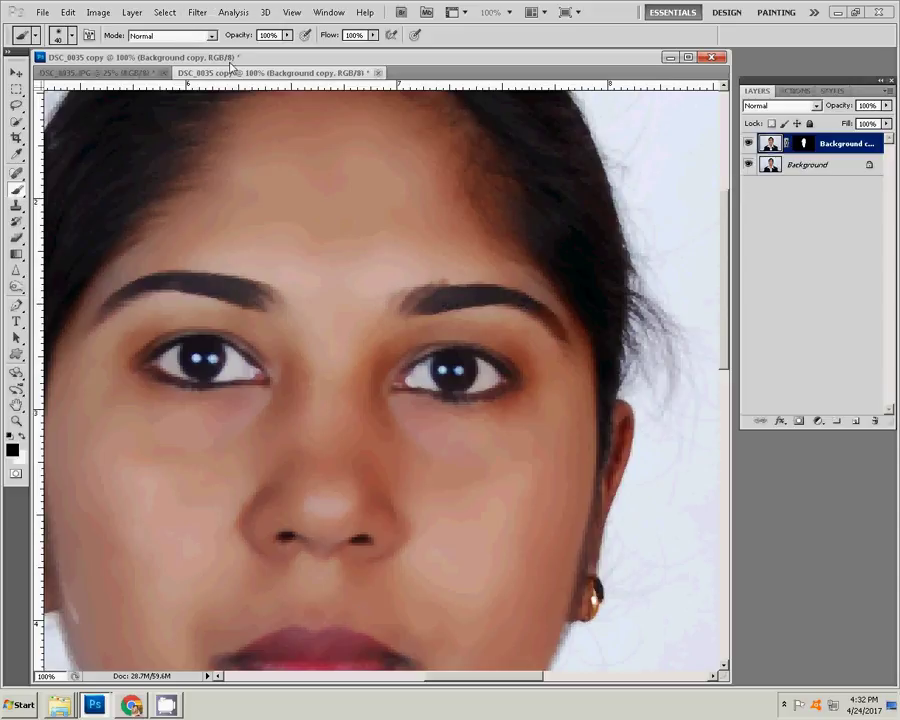
# - Target the layer mask, fit the whole portrait on screen, then target the layer image again
pyautogui.click(805, 142)
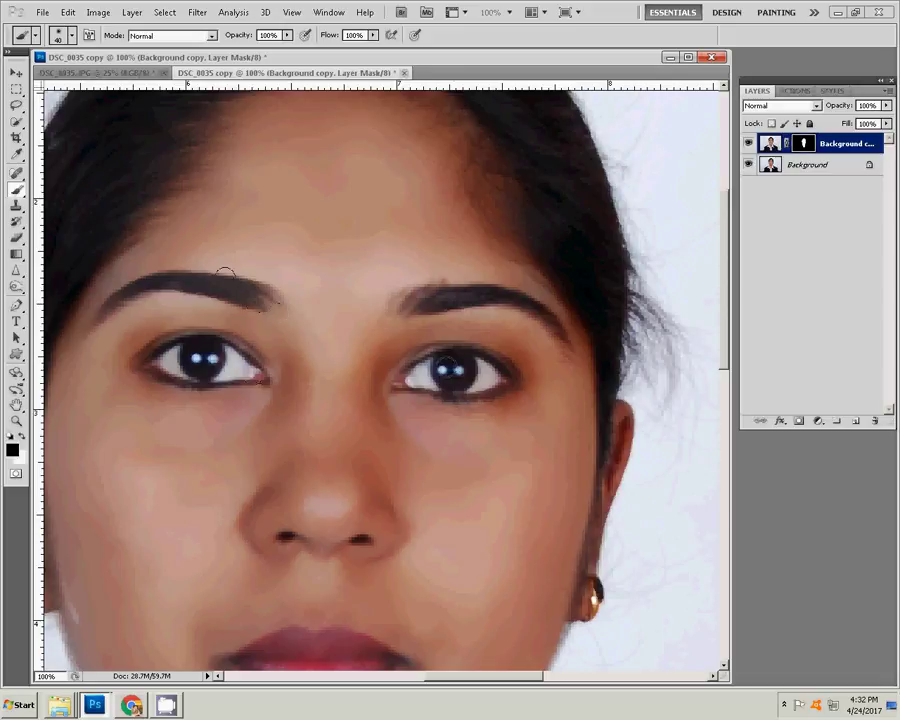
pyautogui.scroll(-2, 260, 460)
pyautogui.scroll(-1, 295, 650)
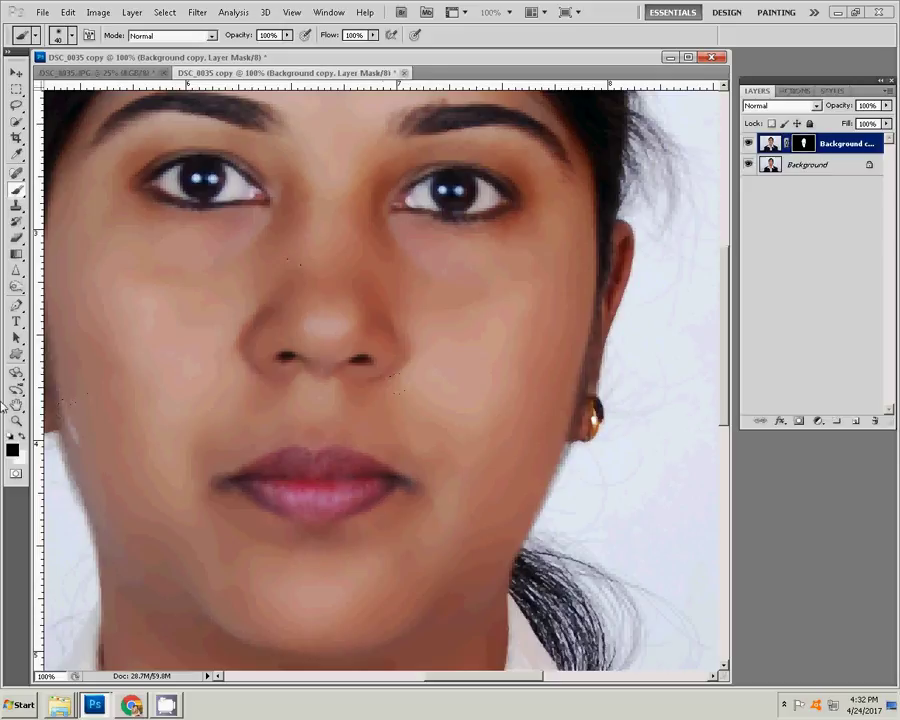
pyautogui.press('z')
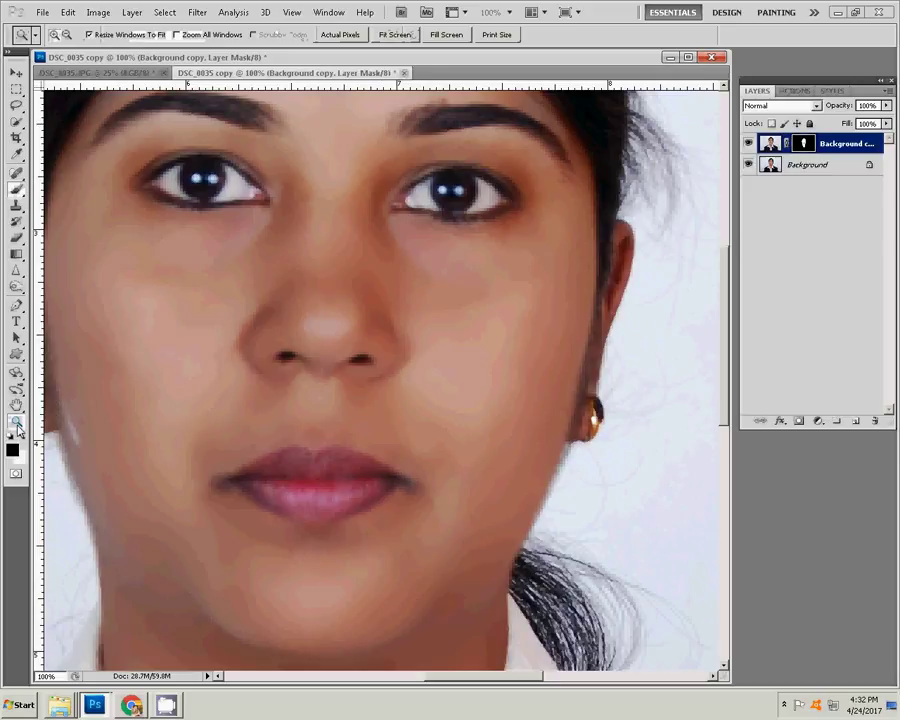
pyautogui.rightClick(366, 378)
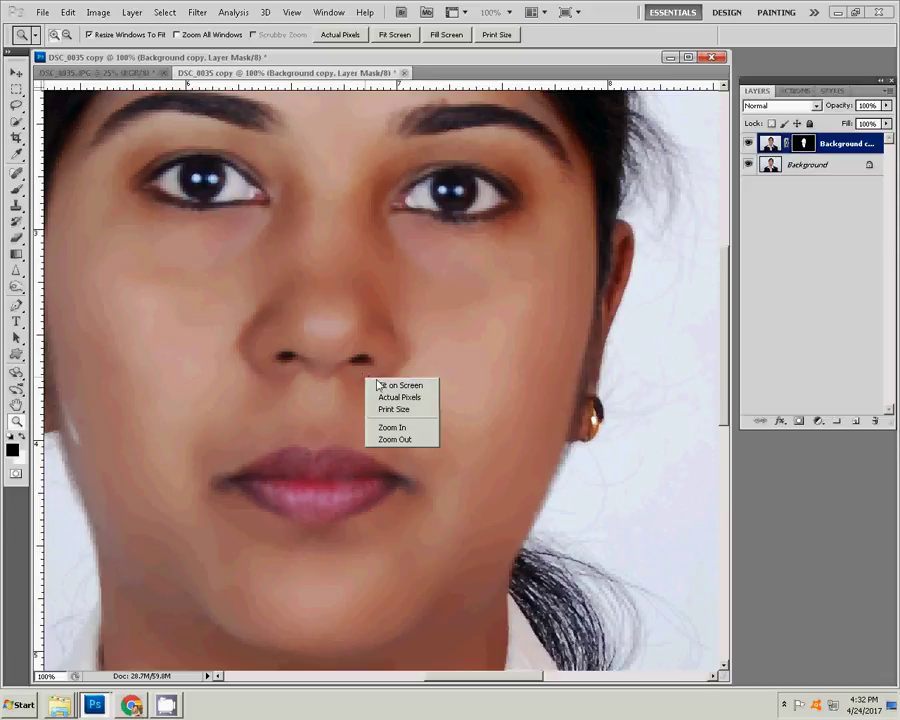
pyautogui.click(383, 385)
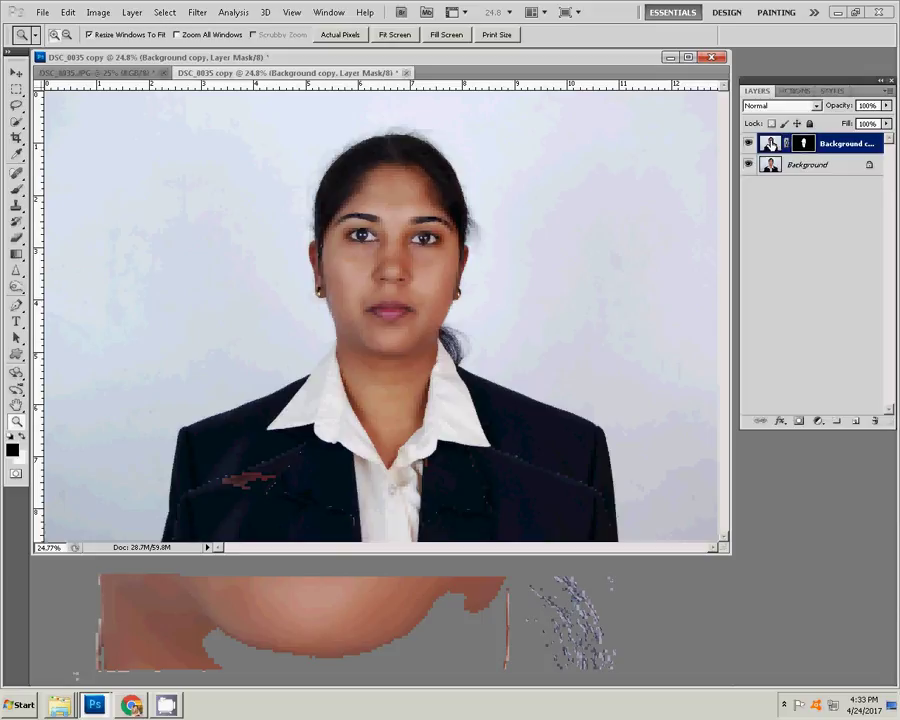
pyautogui.click(770, 145)
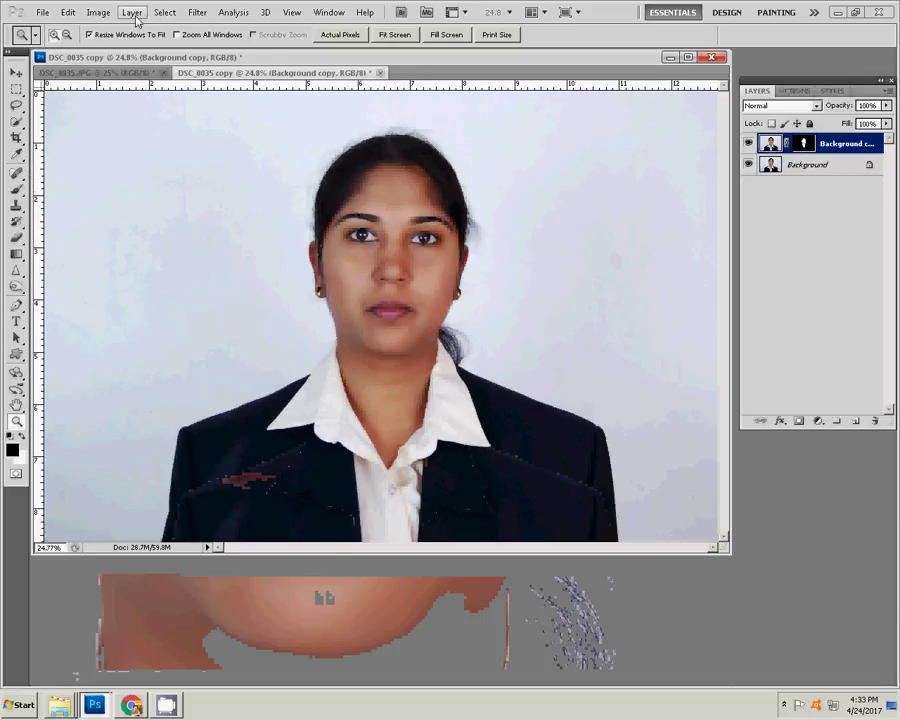
# - Apply Add Noise at 1.5%, Gaussian, monochromatic to the smoothed face layer
pyautogui.click(197, 13)
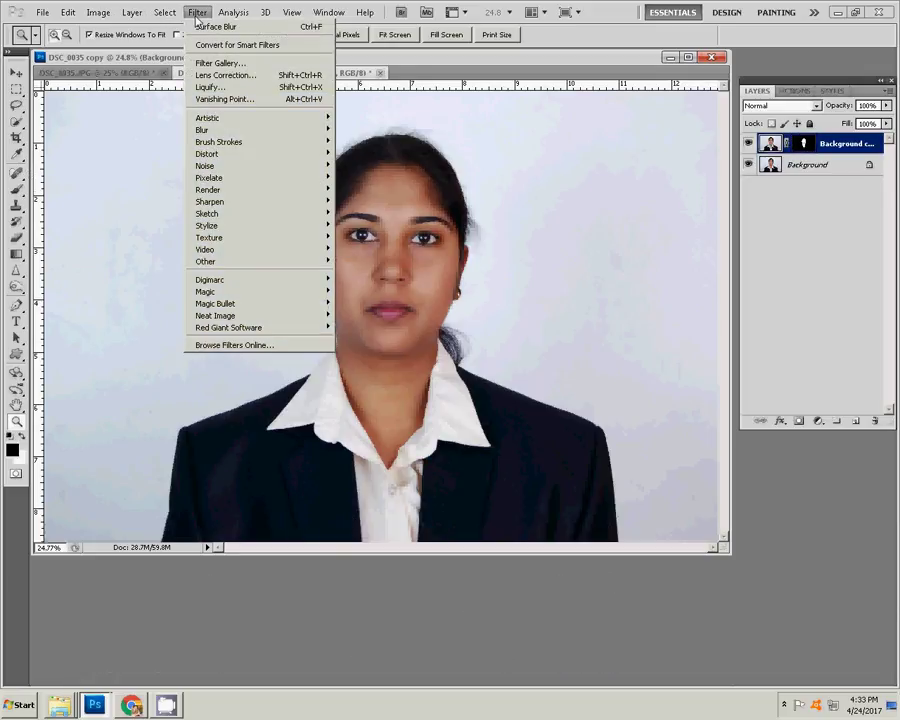
pyautogui.moveTo(205, 165)
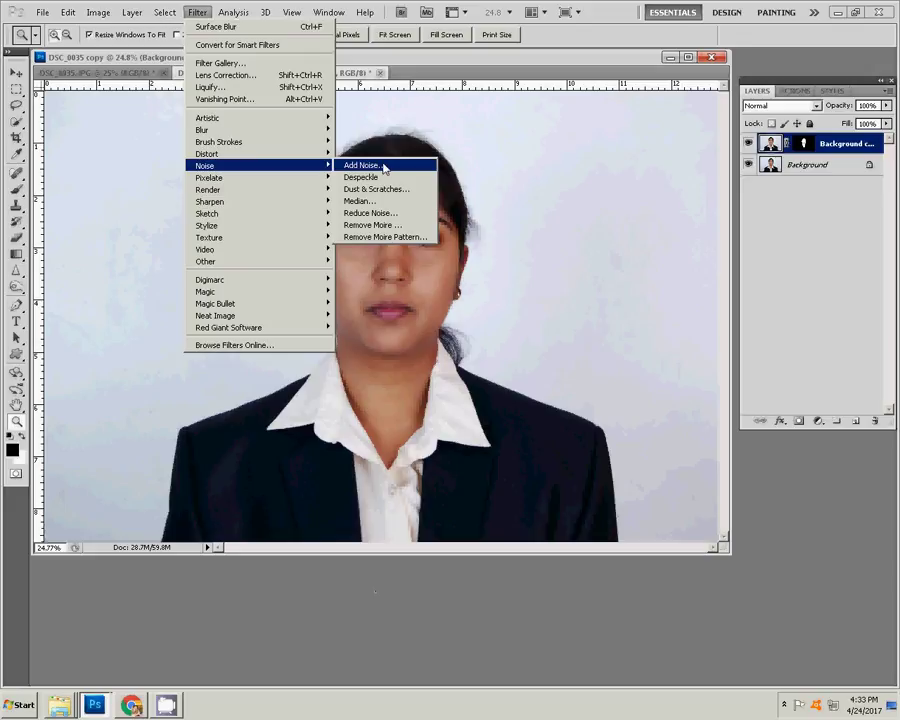
pyautogui.click(383, 166)
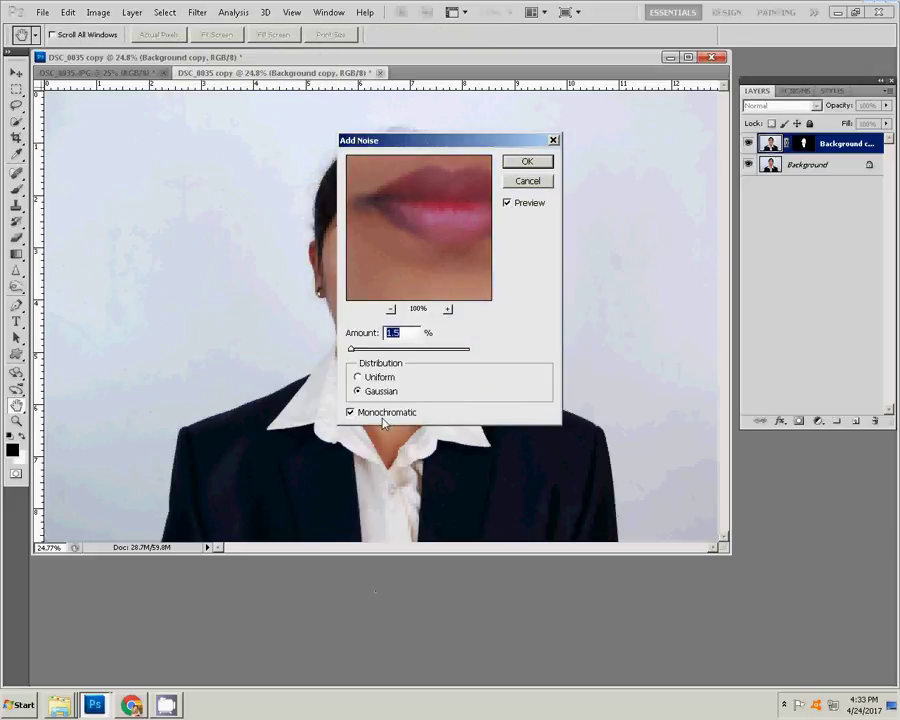
pyautogui.click(414, 231)
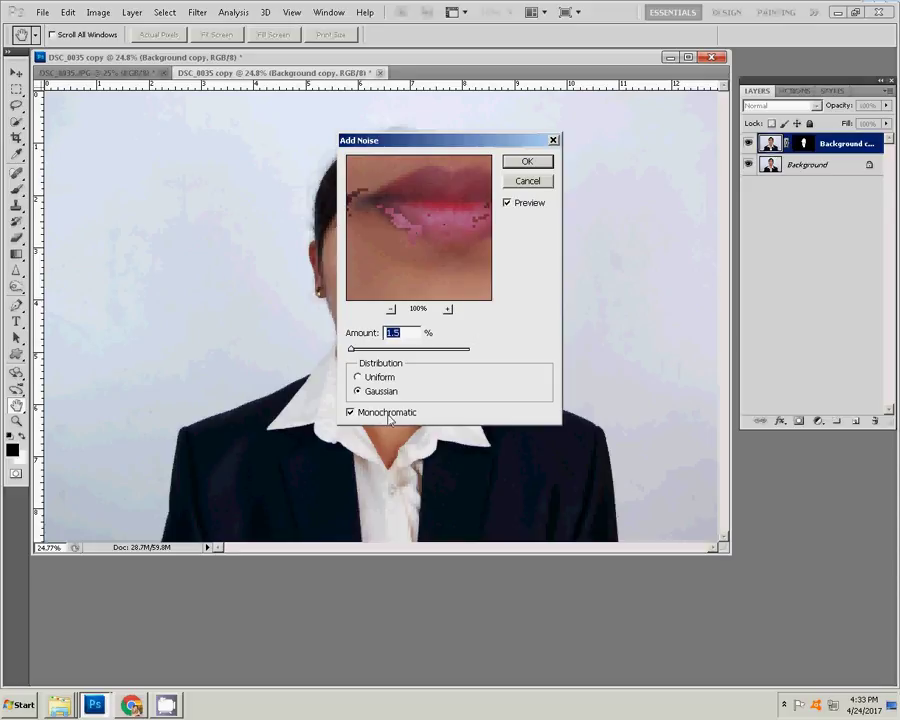
pyautogui.click(528, 165)
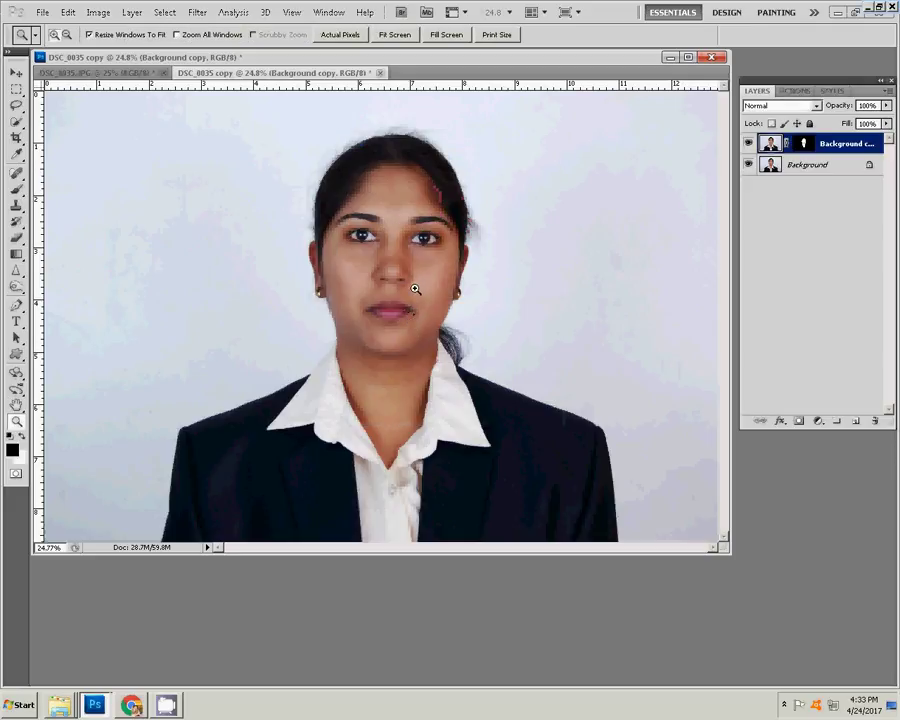
# - Zoom in on the face to 50% and pan to centre it
pyautogui.click(415, 289)
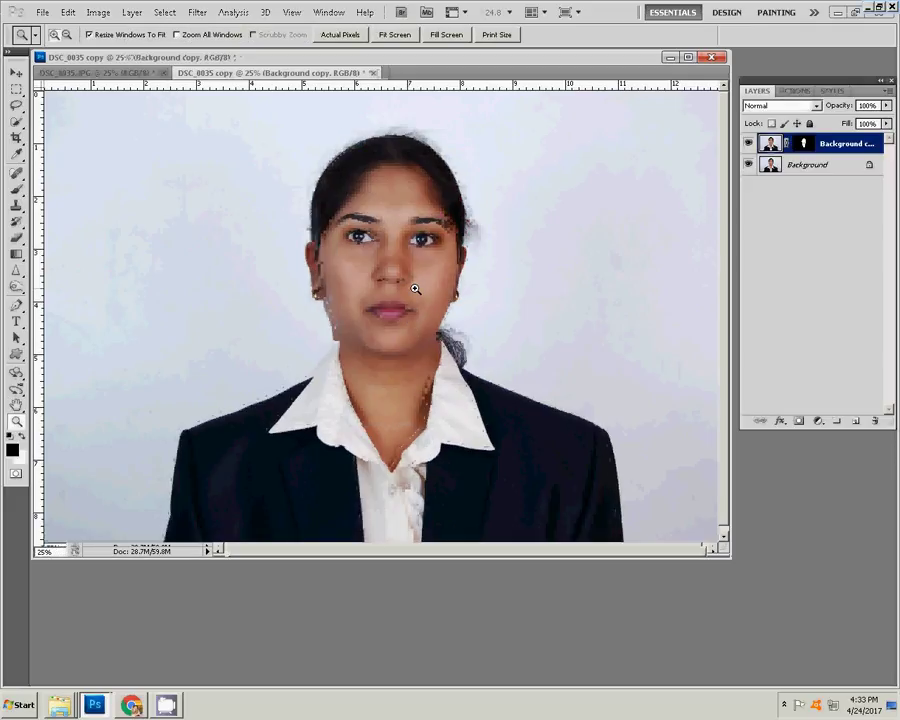
pyautogui.click(415, 289)
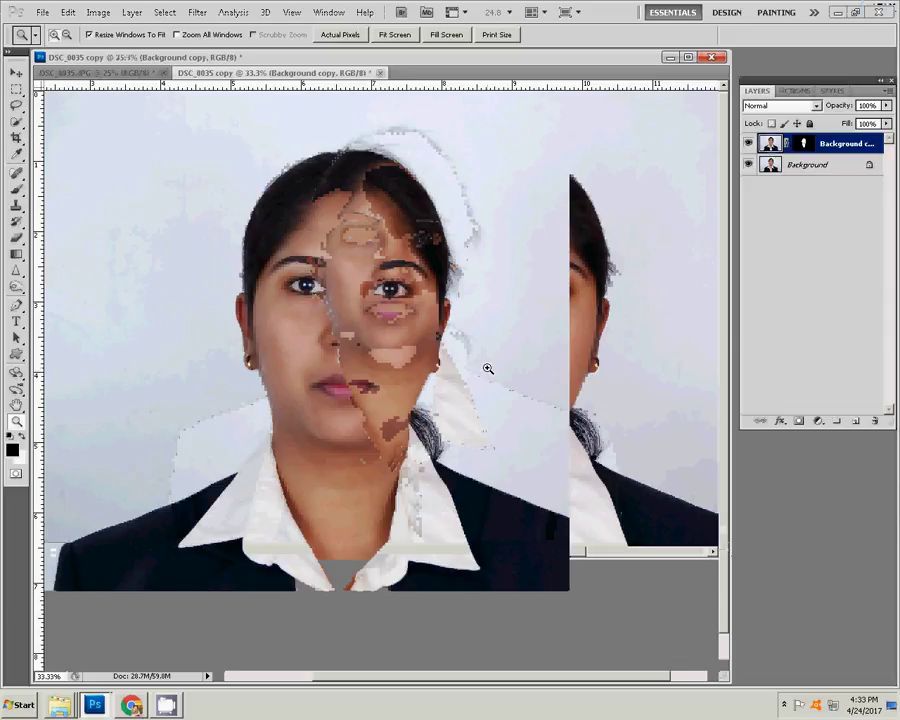
pyautogui.click(487, 369)
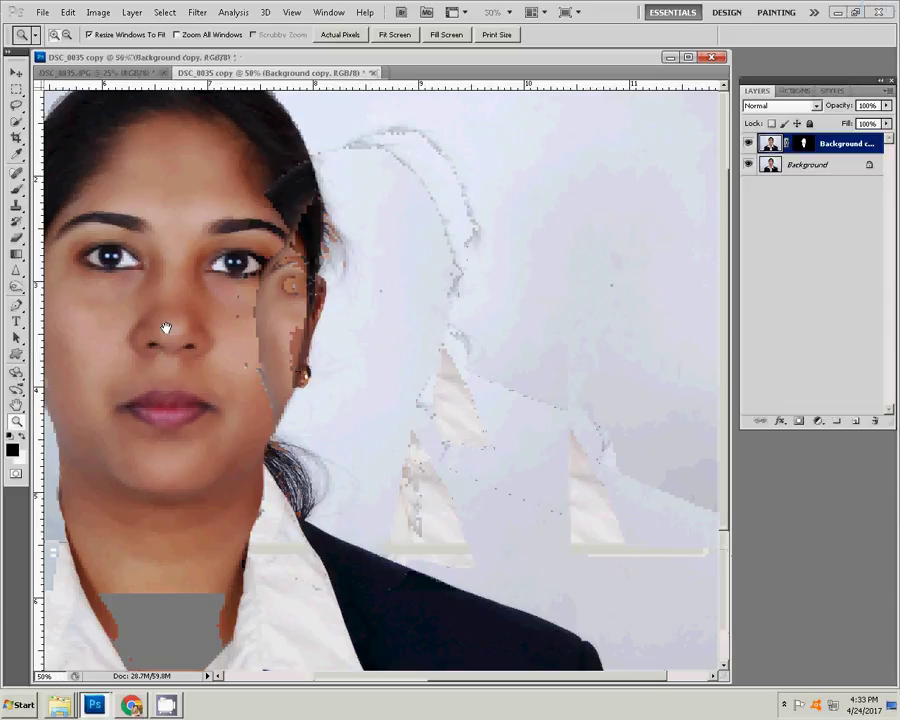
pyautogui.moveTo(166, 327); pyautogui.dragTo(329, 327)
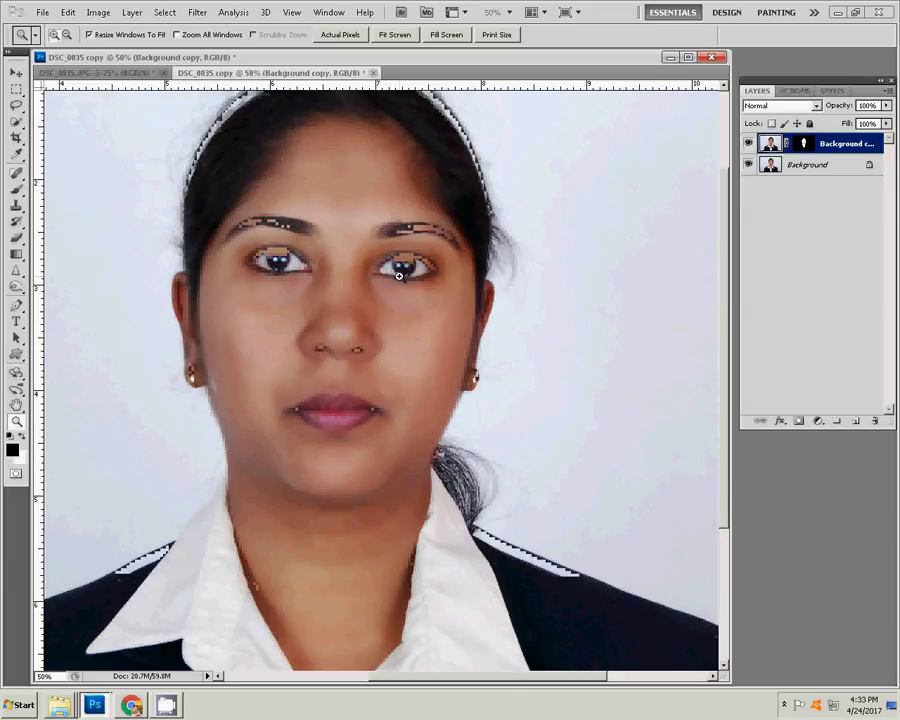
# - Merge visible layers into one Background layer and fit the whole image on screen at 24.8%
pyautogui.click(131, 12)
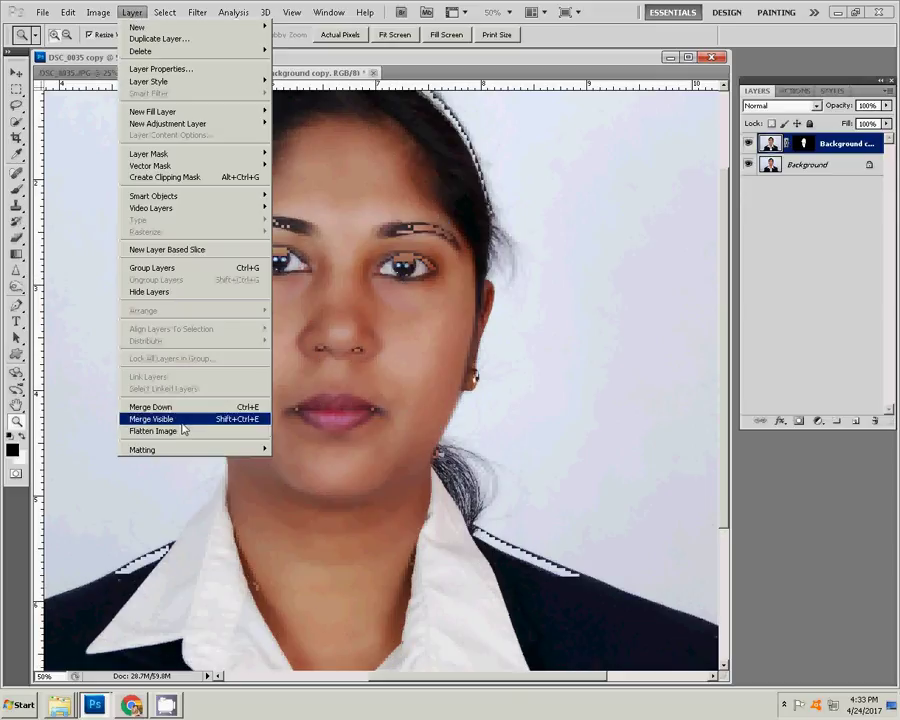
pyautogui.click(179, 420)
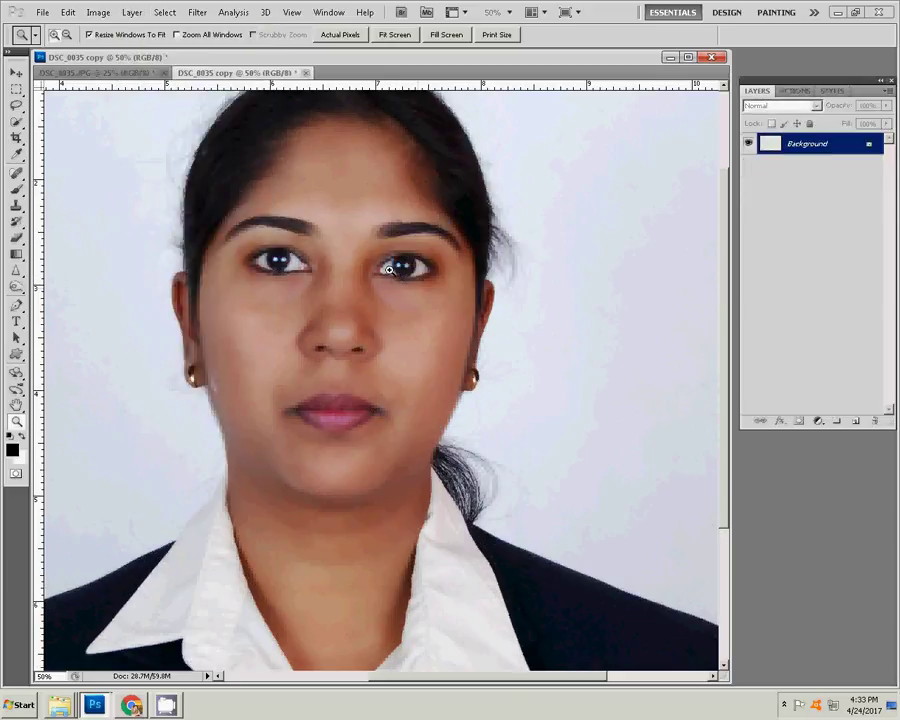
pyautogui.rightClick(442, 366)
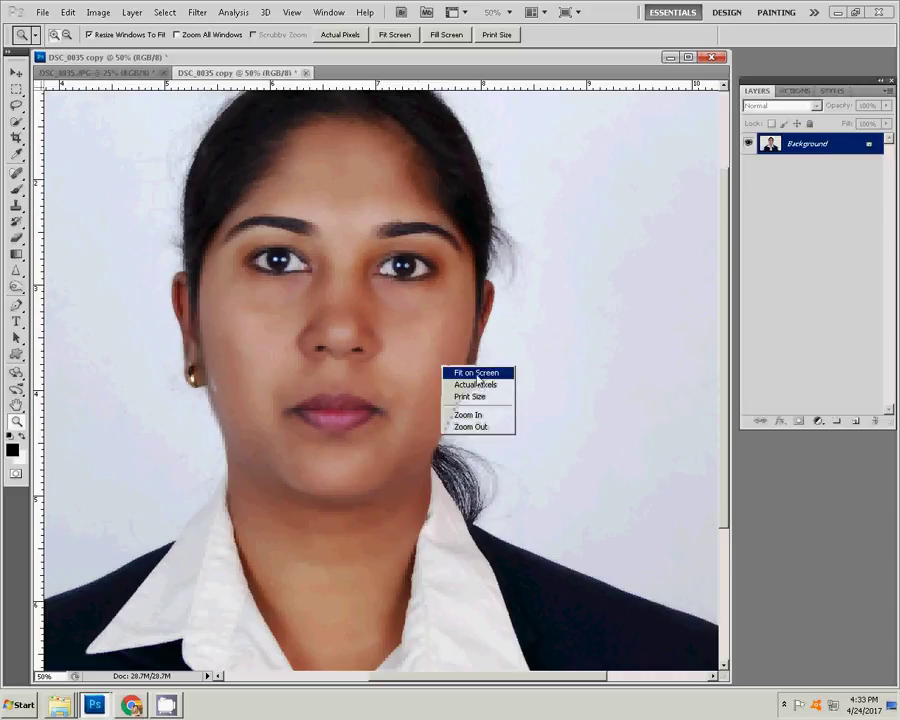
pyautogui.click(477, 374)
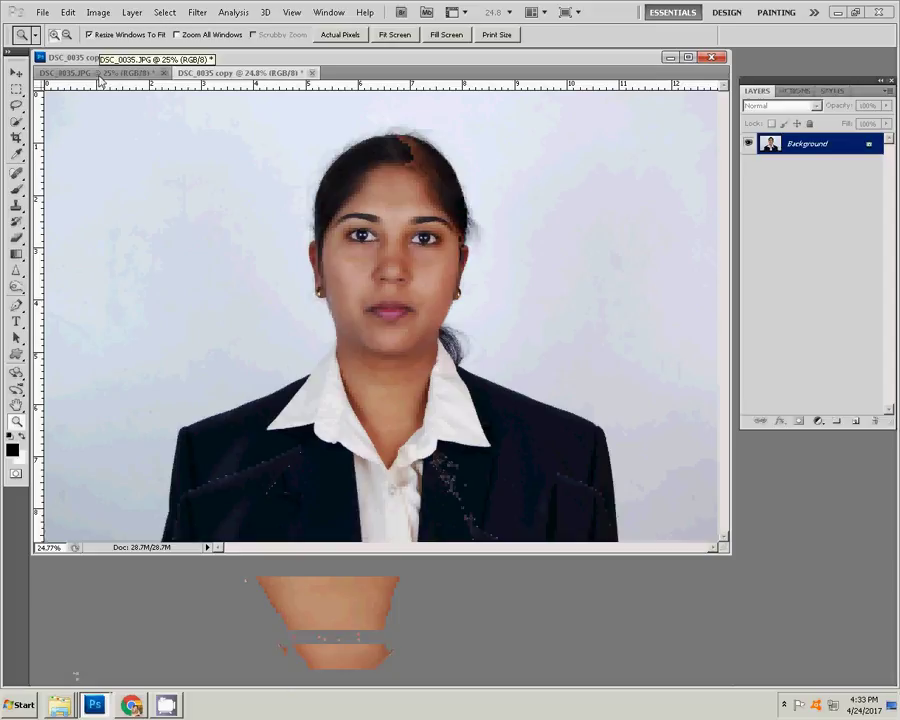
# - Run the recorded brightening action (Ctrl+Shift+L) on the DSC_0035 copy to whiten it
pyautogui.click(795, 90)
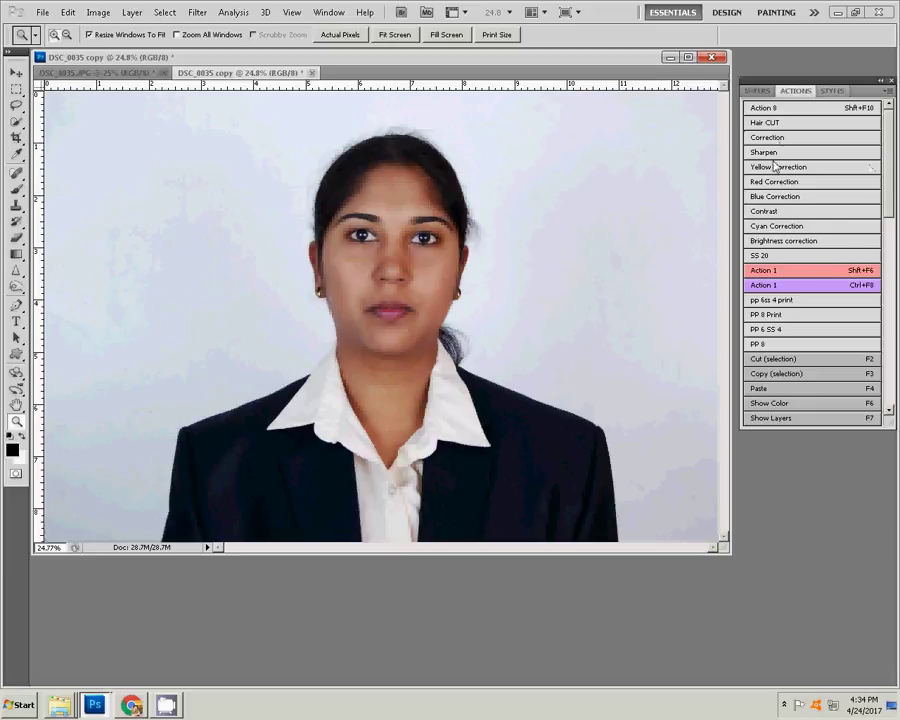
pyautogui.hotkey('ctrl', 'shift', 'l')
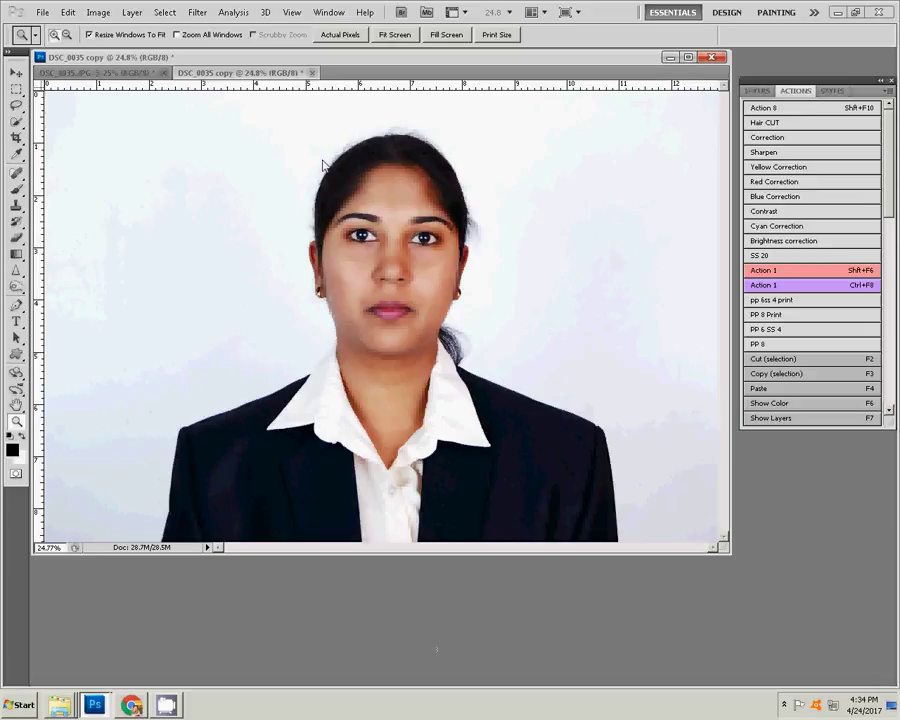
# - Float the DSC_0035 copy into its own window and place the original JPG beside it
pyautogui.moveTo(240, 72); pyautogui.dragTo(308, 146)
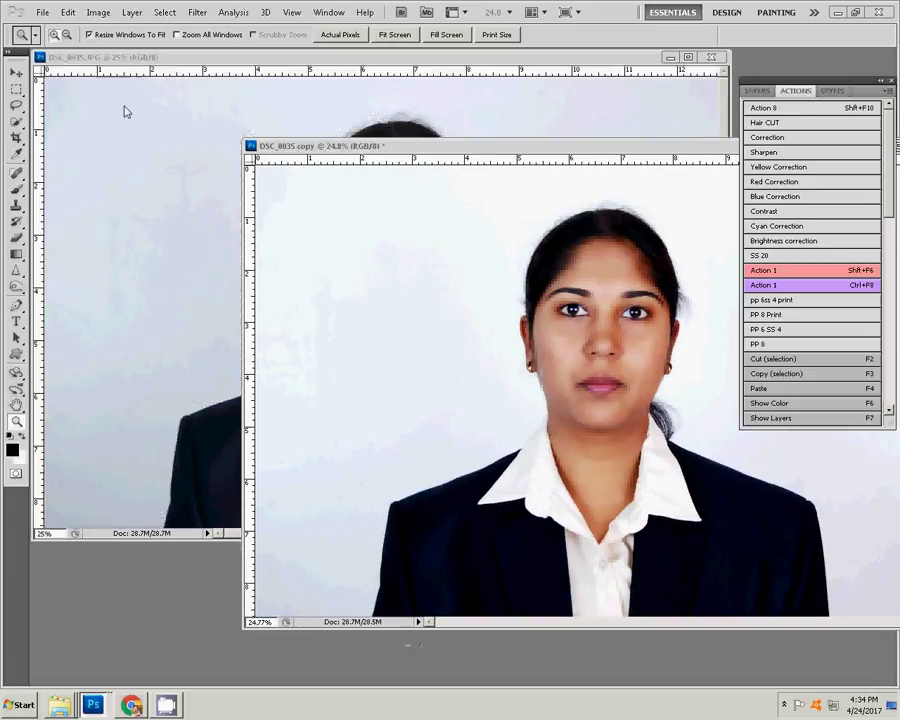
pyautogui.moveTo(126, 112)
pyautogui.mouseDown()
pyautogui.moveTo(403, 189)
pyautogui.moveTo(302, 153)
pyautogui.moveTo(339, 151)
pyautogui.mouseUp()
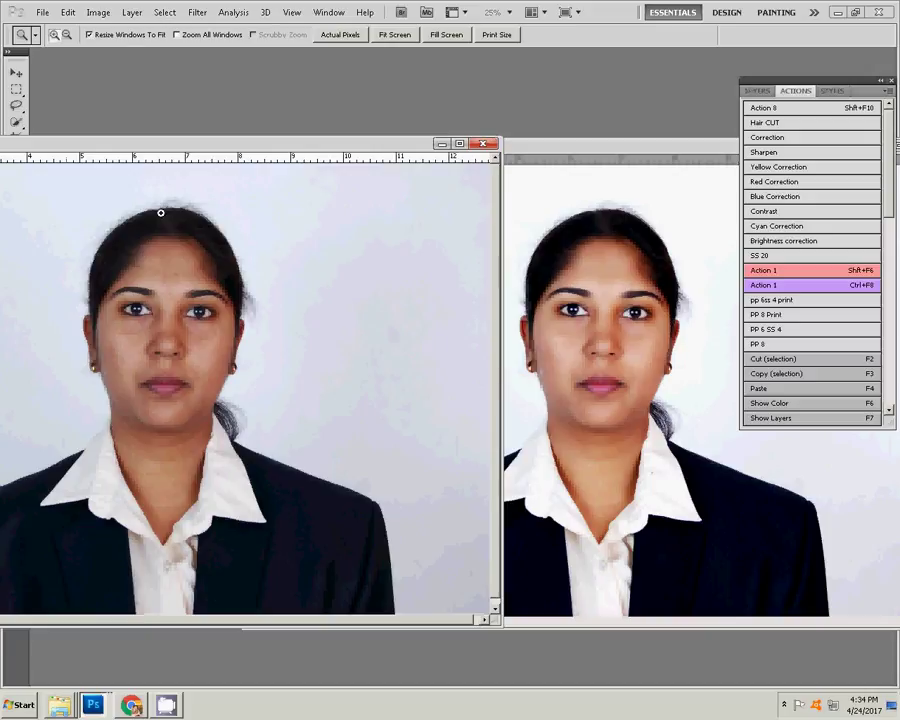
# - Start a text label above the original portrait with the font set to Arial
pyautogui.press('t')
pyautogui.click(293, 207)
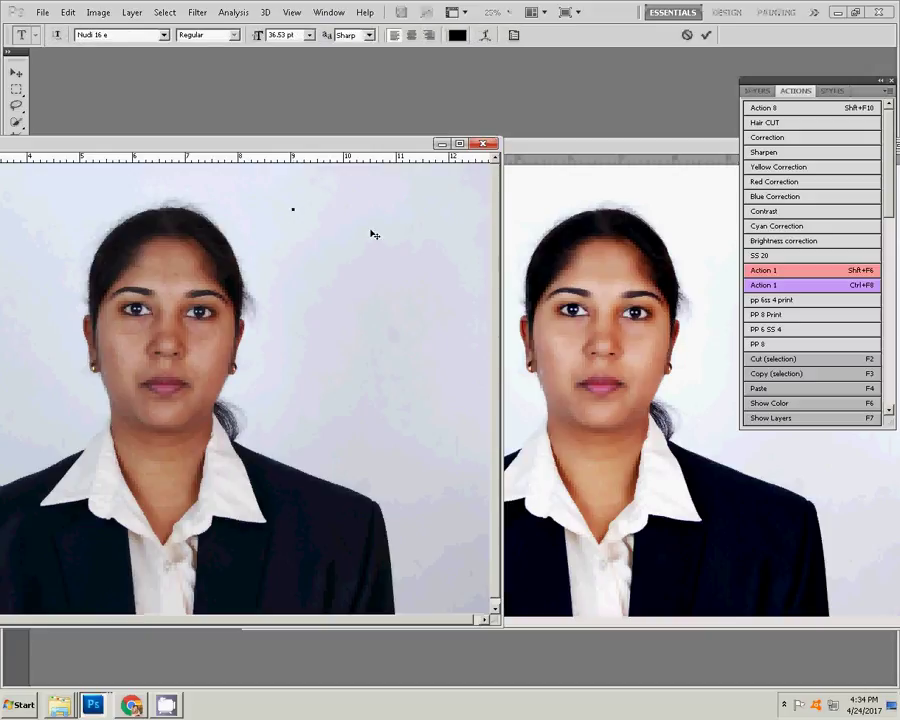
pyautogui.write('p')
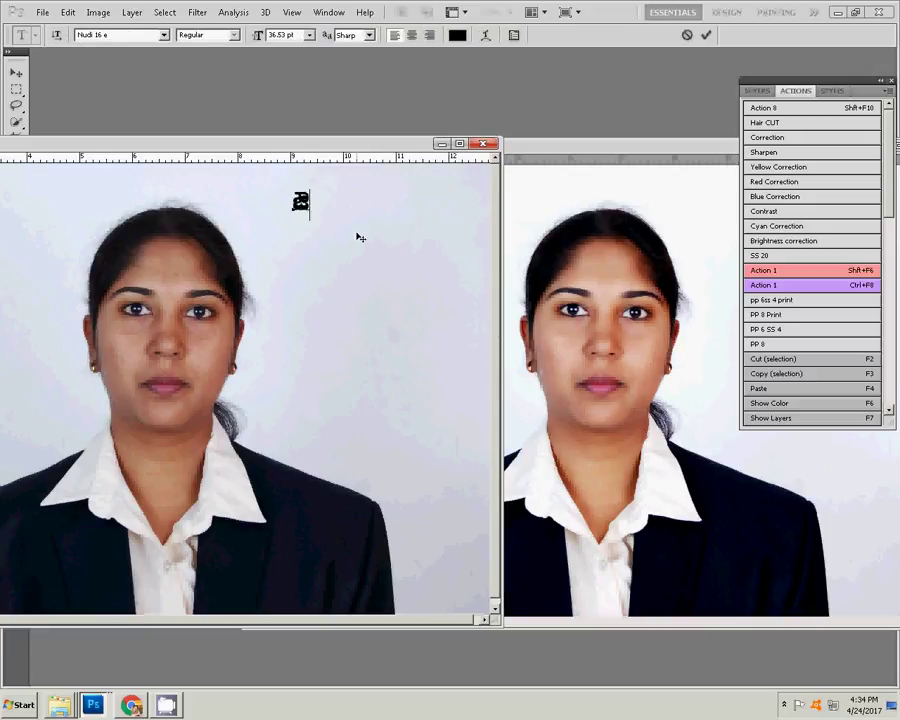
pyautogui.press('BackSpace')
pyautogui.click(164, 36)
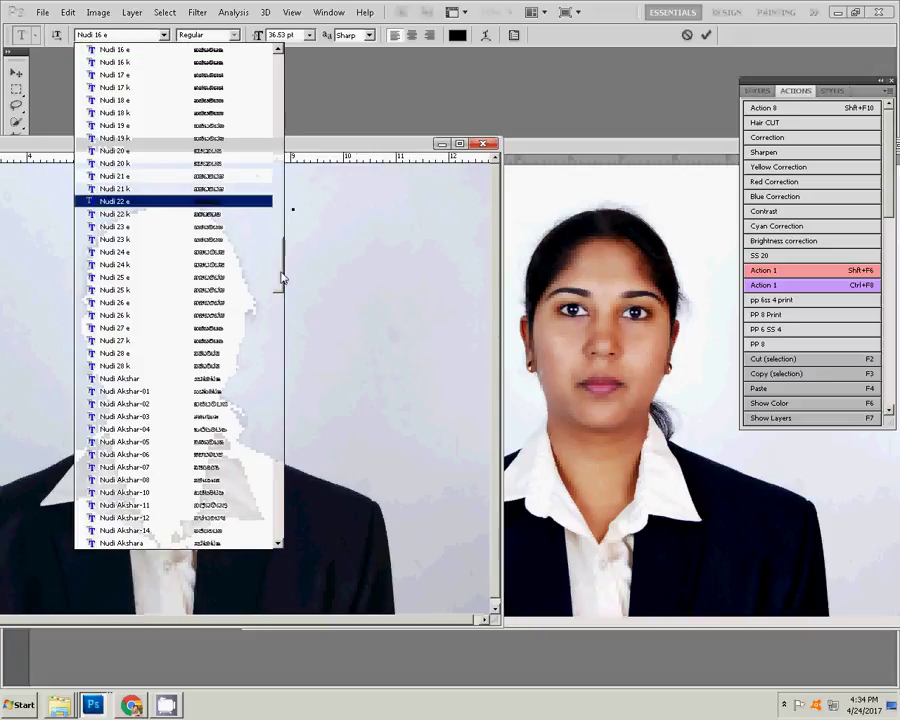
pyautogui.moveTo(282, 278); pyautogui.dragTo(281, 70)
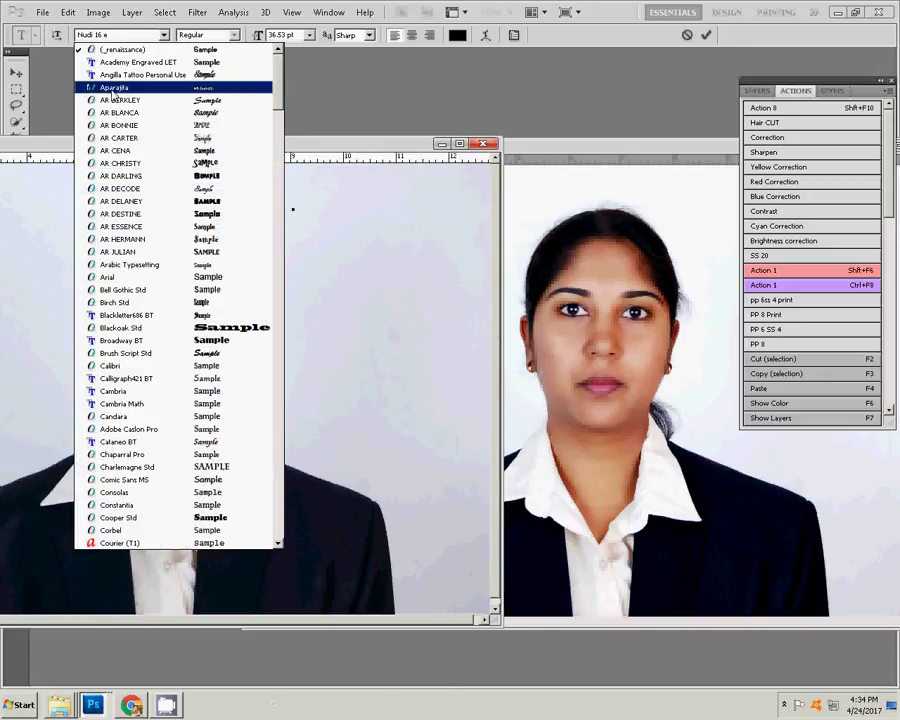
pyautogui.click(110, 277)
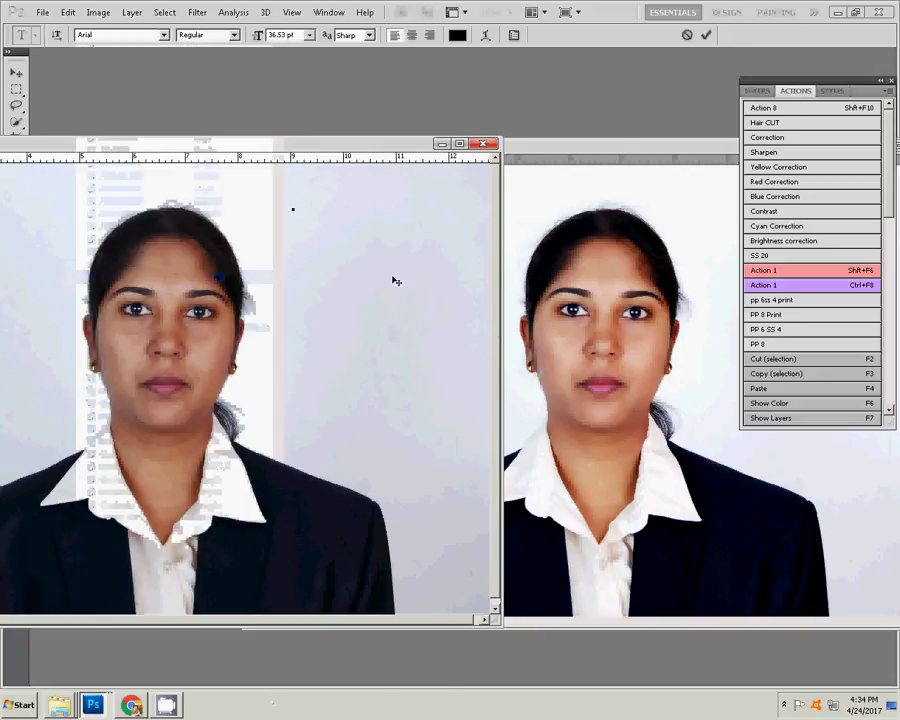
# - Type and commit 'Orginal', then colour the label red
pyautogui.write('Or')
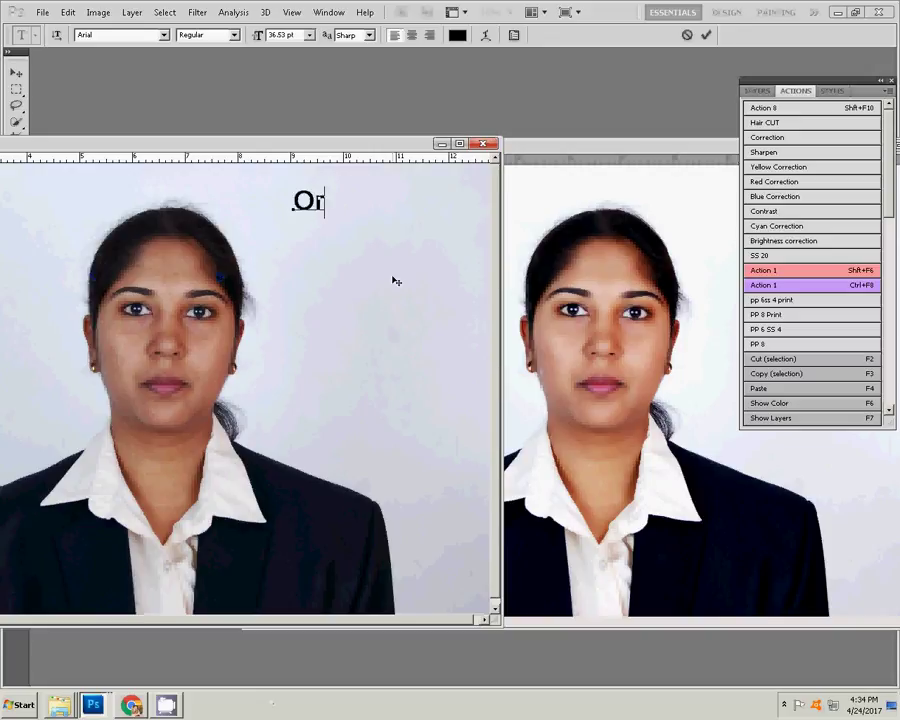
pyautogui.write('ji')
pyautogui.press('BackSpace')
pyautogui.press('BackSpace')
pyautogui.write('gin')
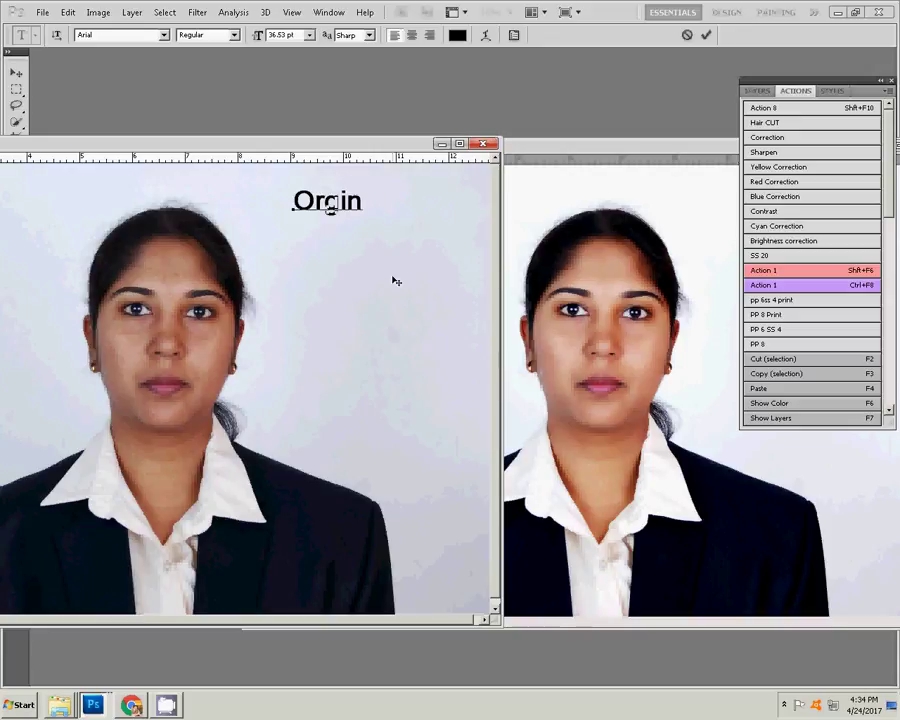
pyautogui.write('al')
pyautogui.click(706, 35)
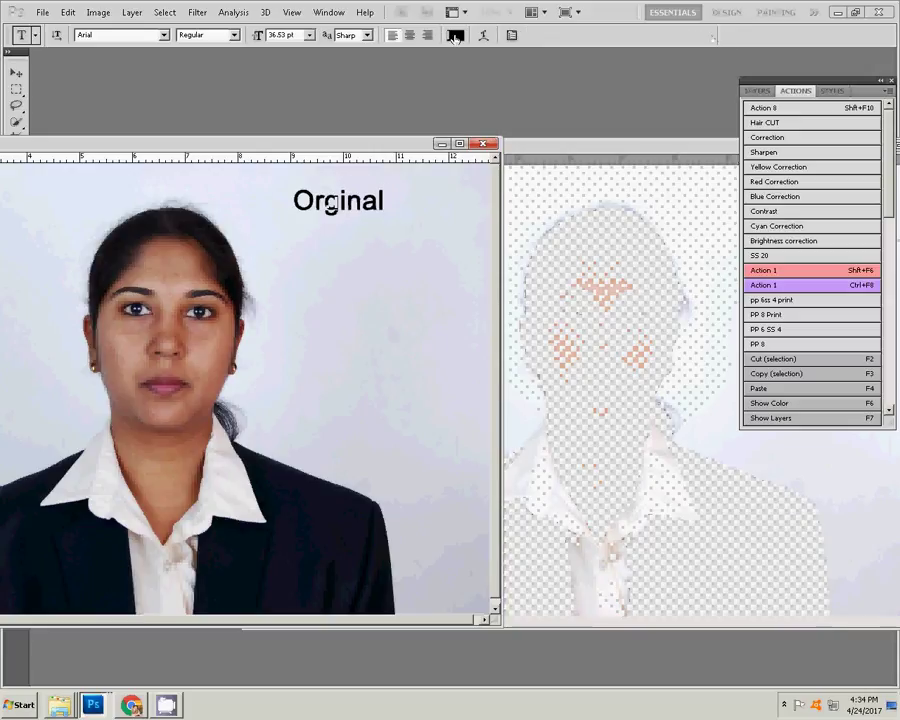
pyautogui.click(455, 36)
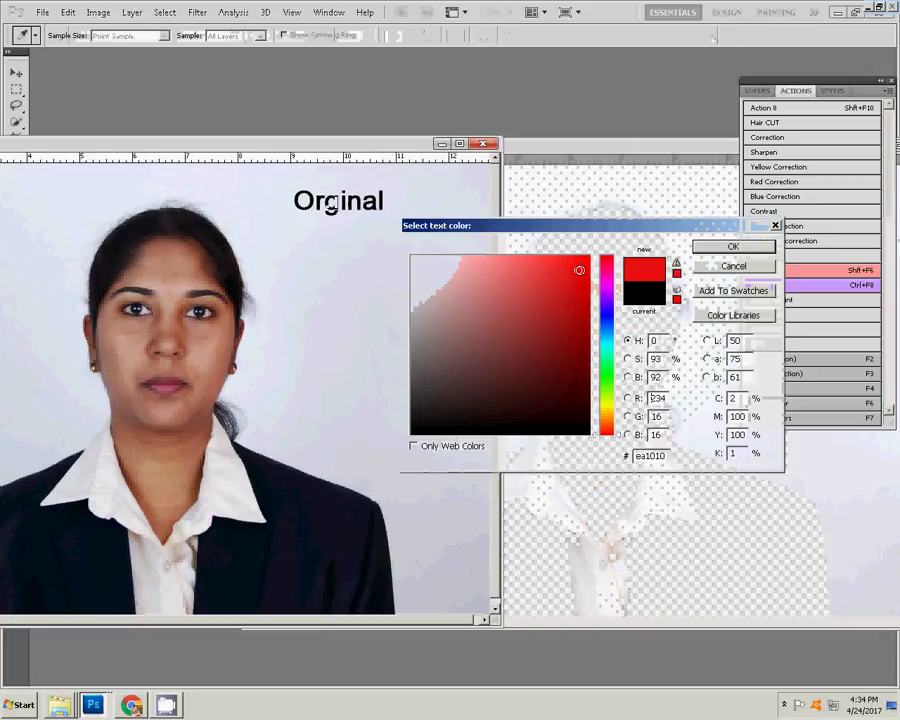
pyautogui.press('Return')
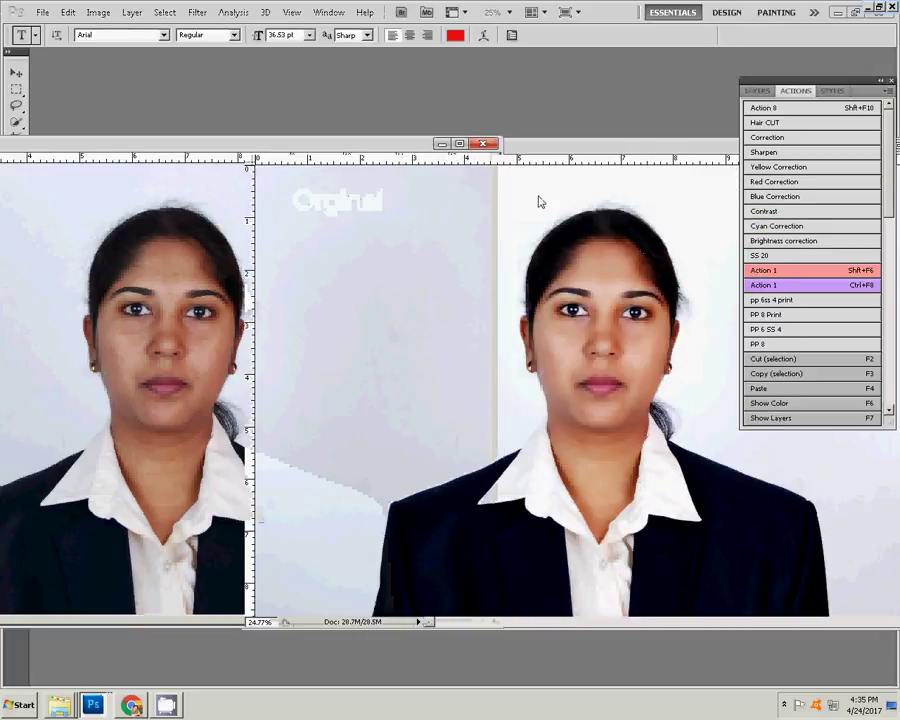
pyautogui.click(434, 206)
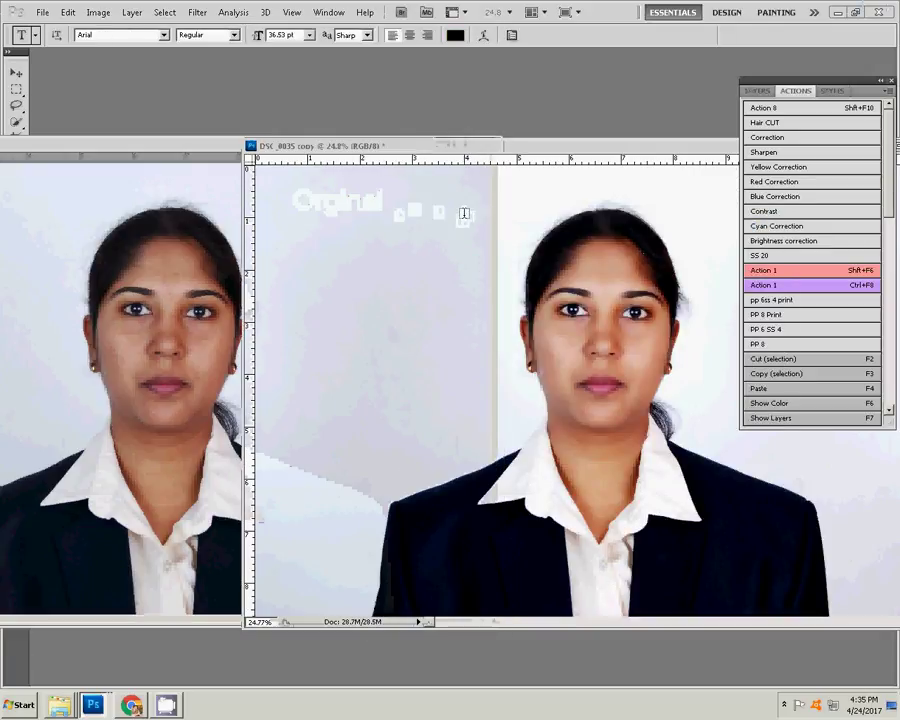
# - Add an 'Editing' label above the retouched copy and colour it strong blue
pyautogui.click(466, 212)
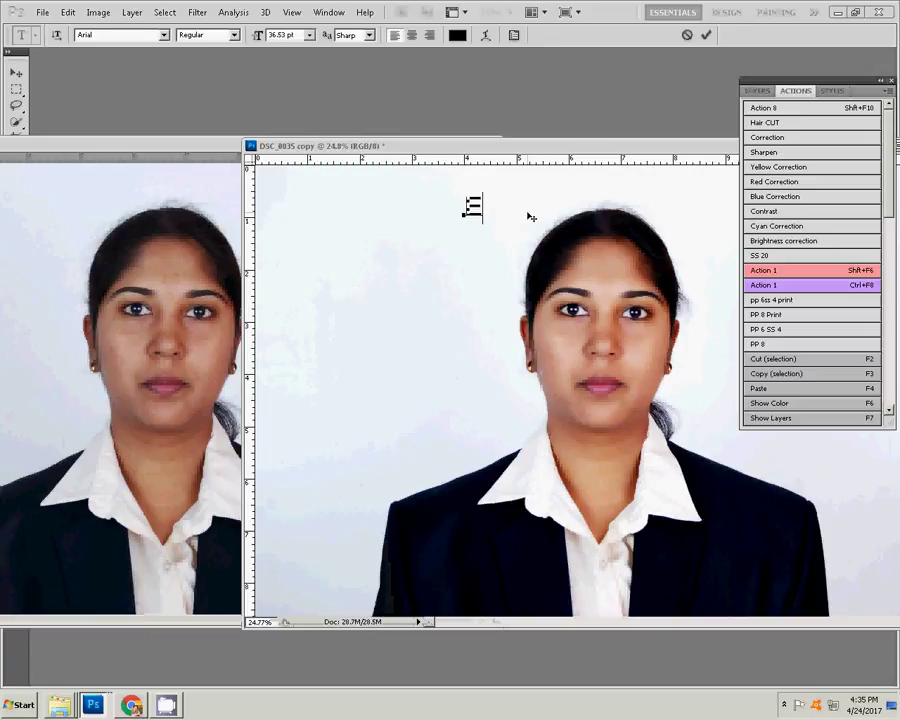
pyautogui.write('dit')
pyautogui.write('in')
pyautogui.write('g')
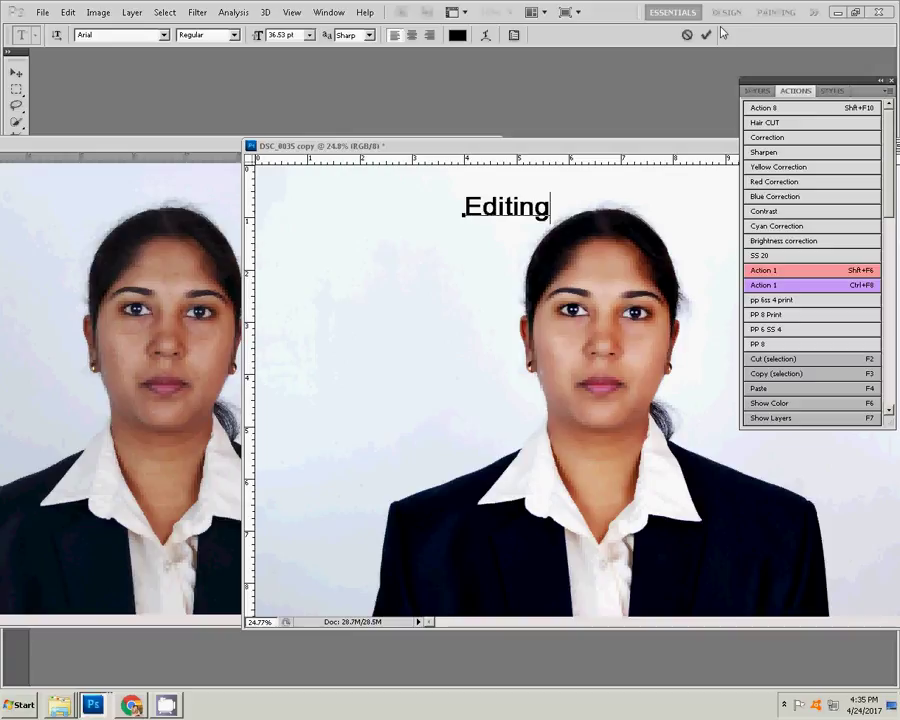
pyautogui.hotkey('ctrl', 'Return')
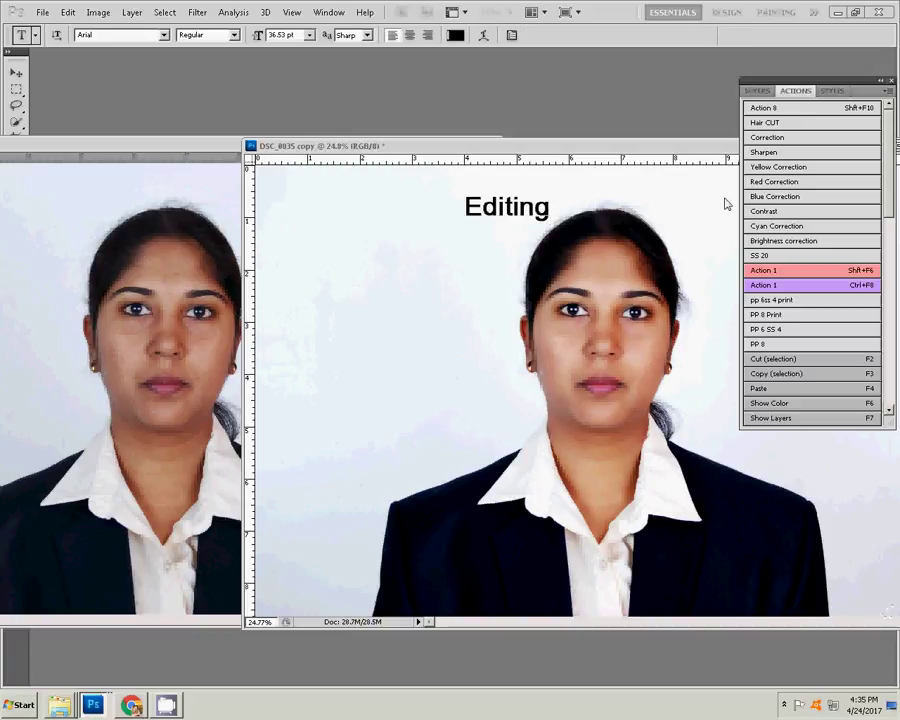
pyautogui.click(455, 35)
pyautogui.click(578, 273)
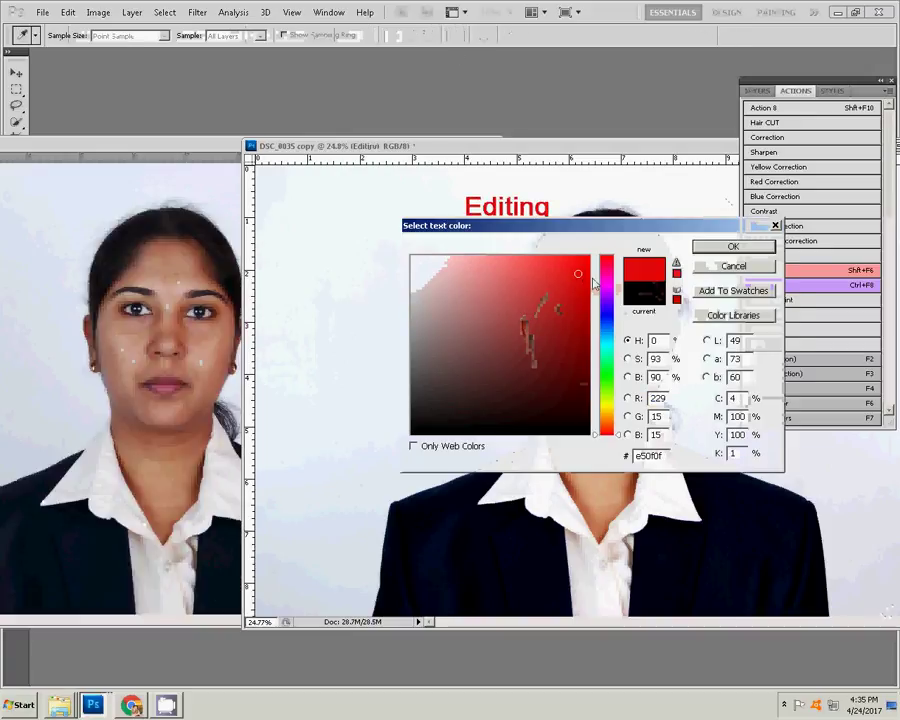
pyautogui.click(607, 314)
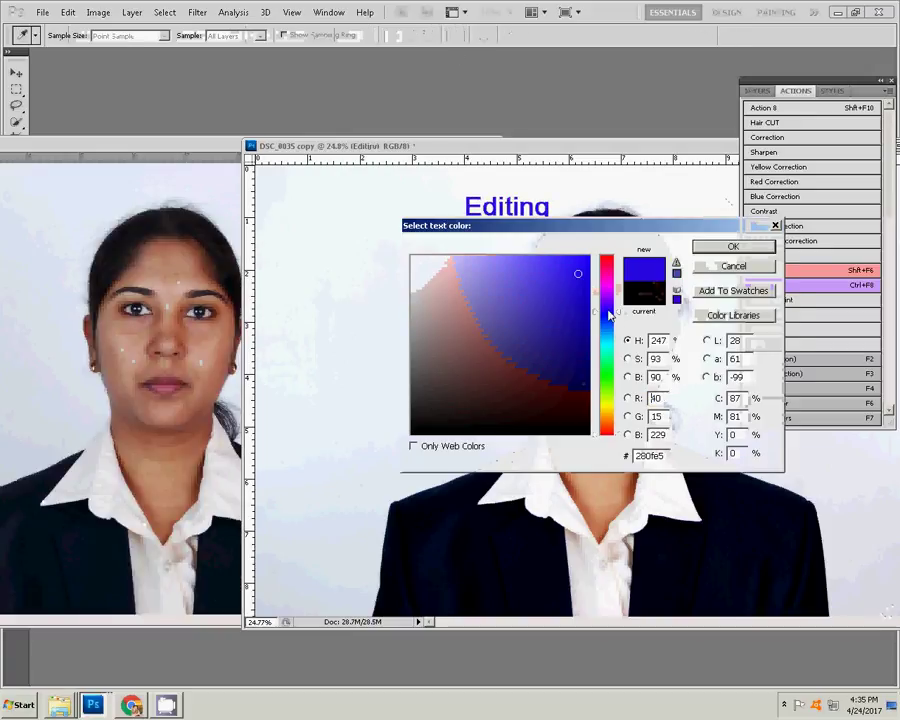
pyautogui.click(753, 250)
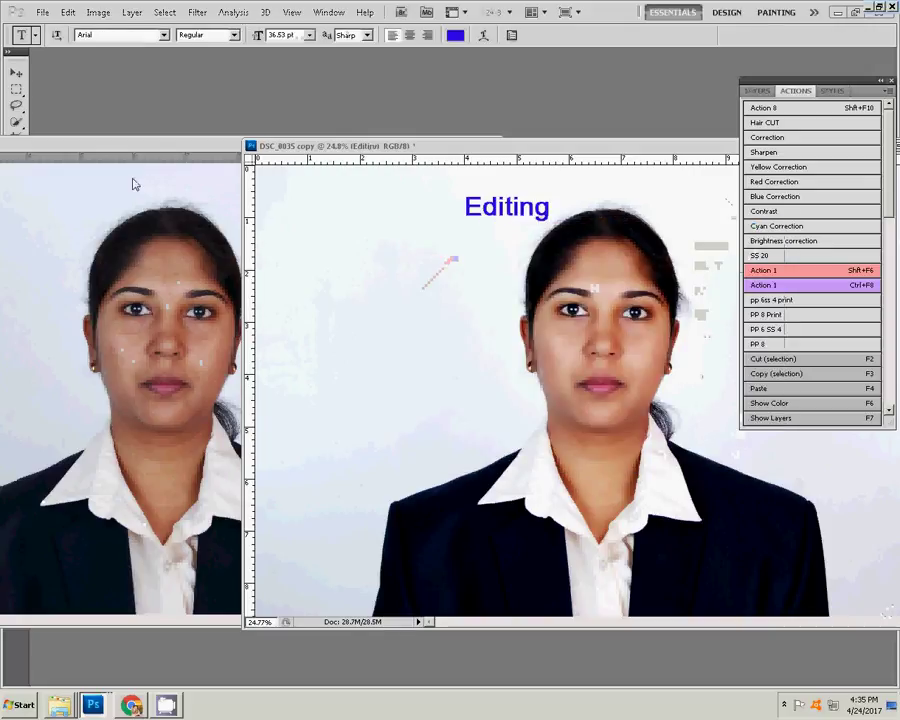
pyautogui.click(195, 152)
# - Drag the original window left so the 'Orginal' and 'Editing' portraits both show
pyautogui.moveTo(195, 150); pyautogui.dragTo(145, 157)
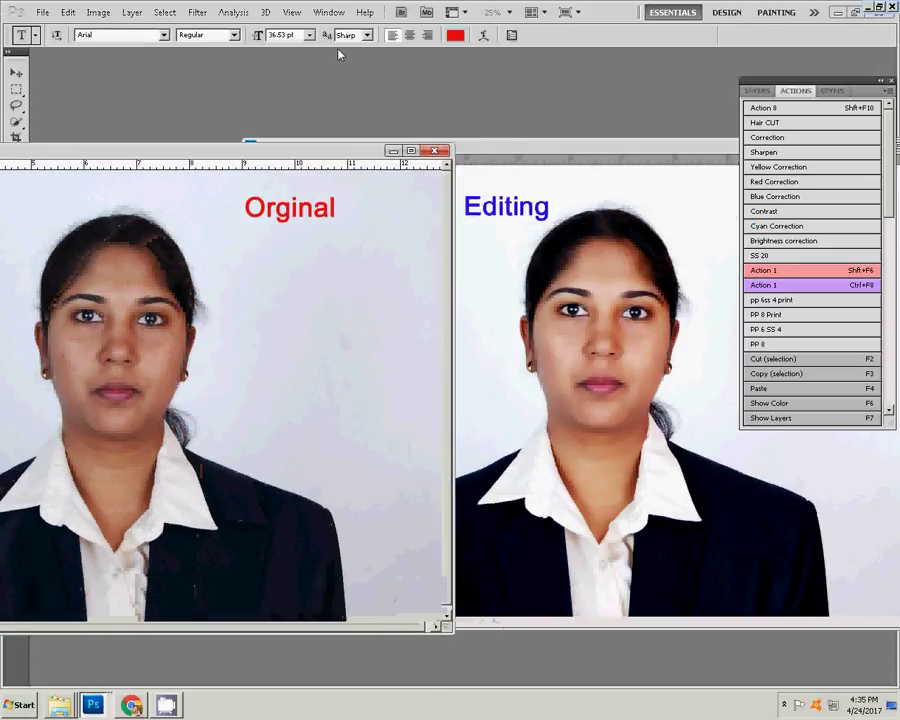
pyautogui.click(787, 707)
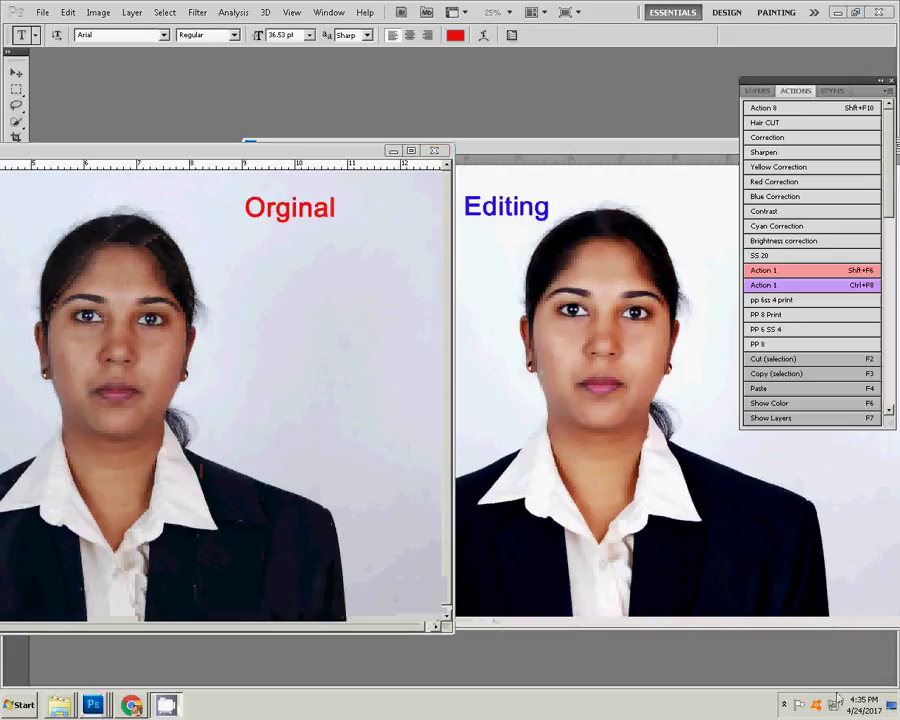